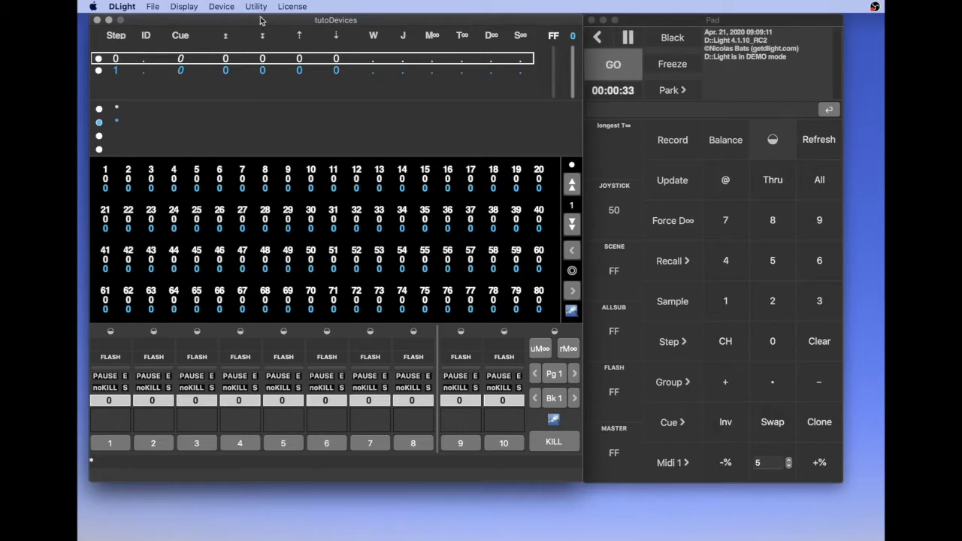
- Load the personality file Briteq_Pro Beamer Zoom MKII (TR16 - 17ch).dld into the device listing
{"action": "left_click", "coordinate": [222, 9]}
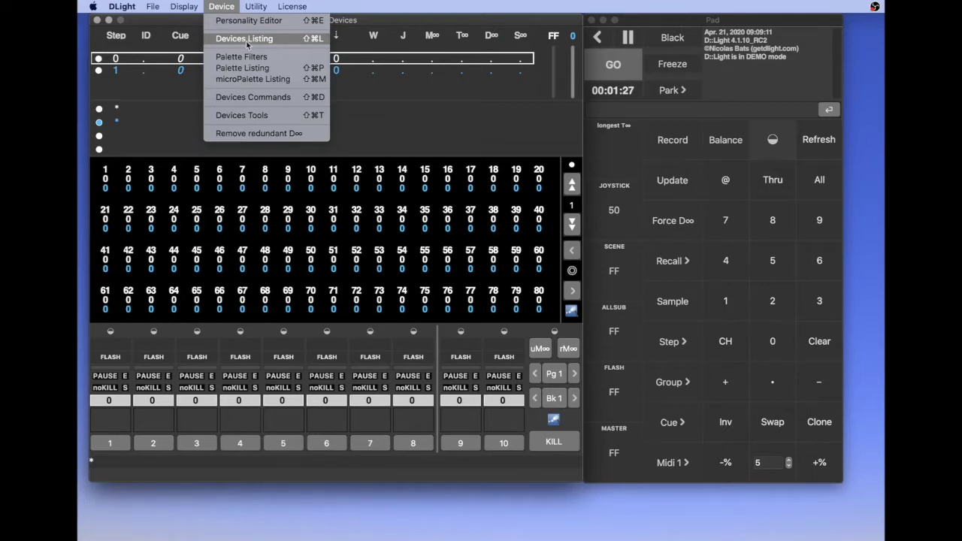
{"action": "mouse_move", "coordinate": [190, 6]}
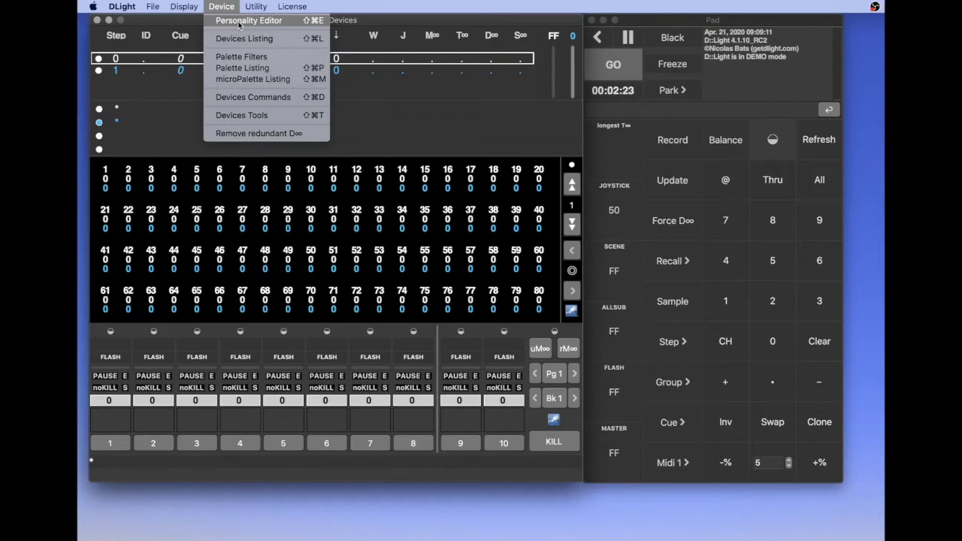
{"action": "left_click", "coordinate": [237, 37]}
{"action": "mouse_move", "coordinate": [241, 76]}
{"action": "left_mouse_down"}
{"action": "mouse_move", "coordinate": [244, 94]}
{"action": "mouse_move", "coordinate": [256, 69]}
{"action": "left_mouse_up"}
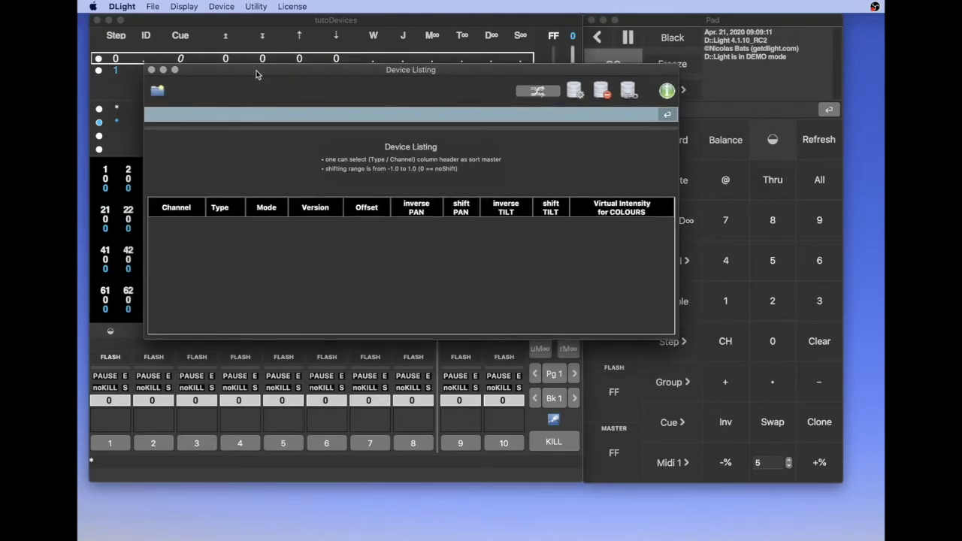
{"action": "left_click", "coordinate": [158, 92]}
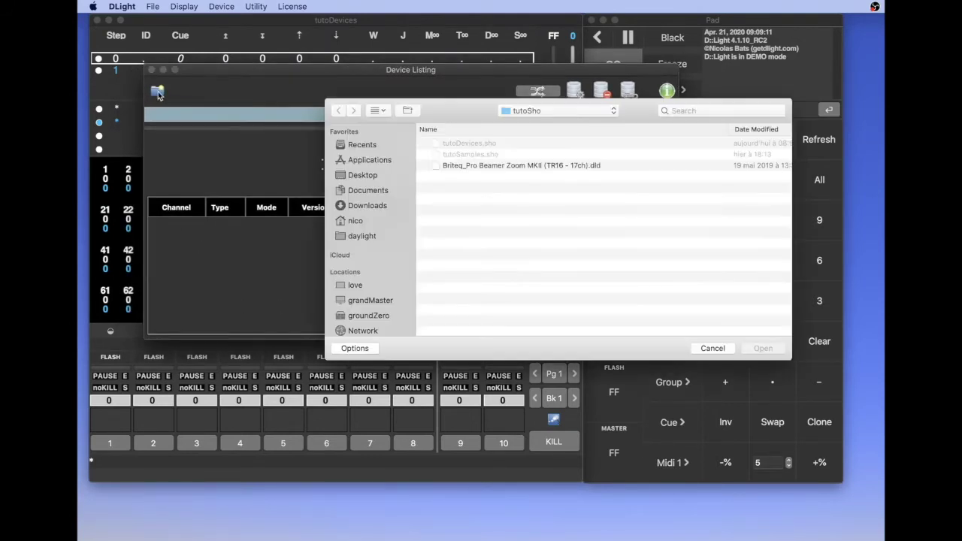
{"action": "left_click", "coordinate": [442, 166]}
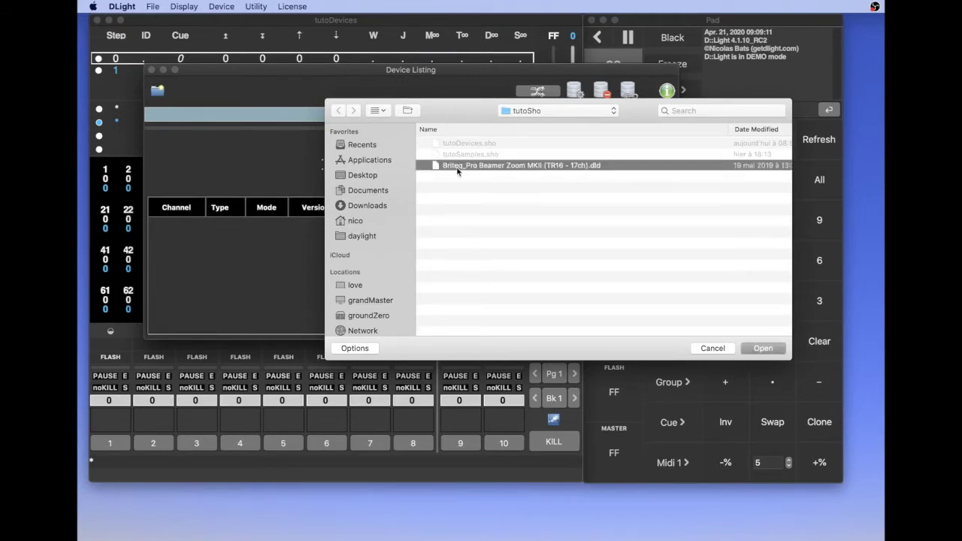
{"action": "double_click", "coordinate": [456, 166]}
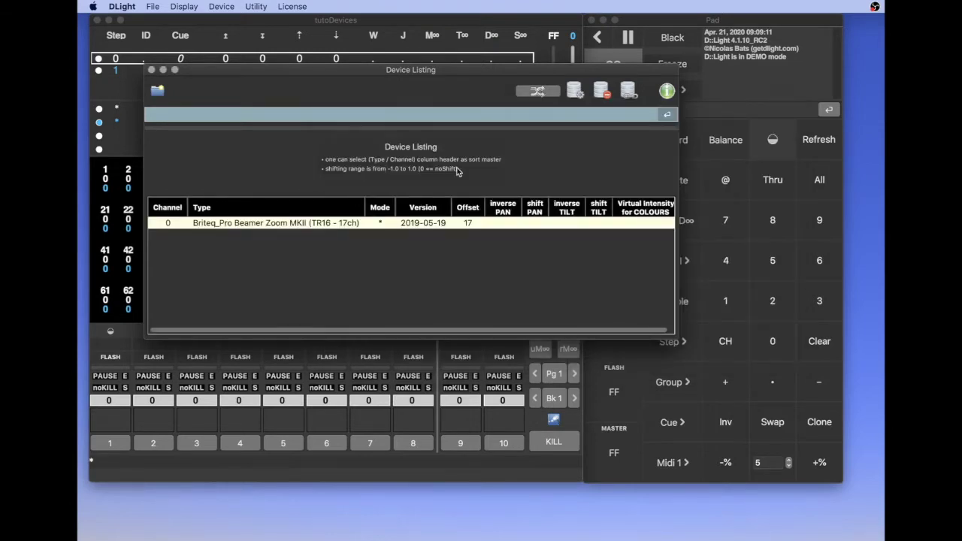
- Assign the Briteq Beamer device to channel 1 and close the device listing
{"action": "left_click_drag", "start_coordinate": [299, 69], "coordinate": [366, 65]}
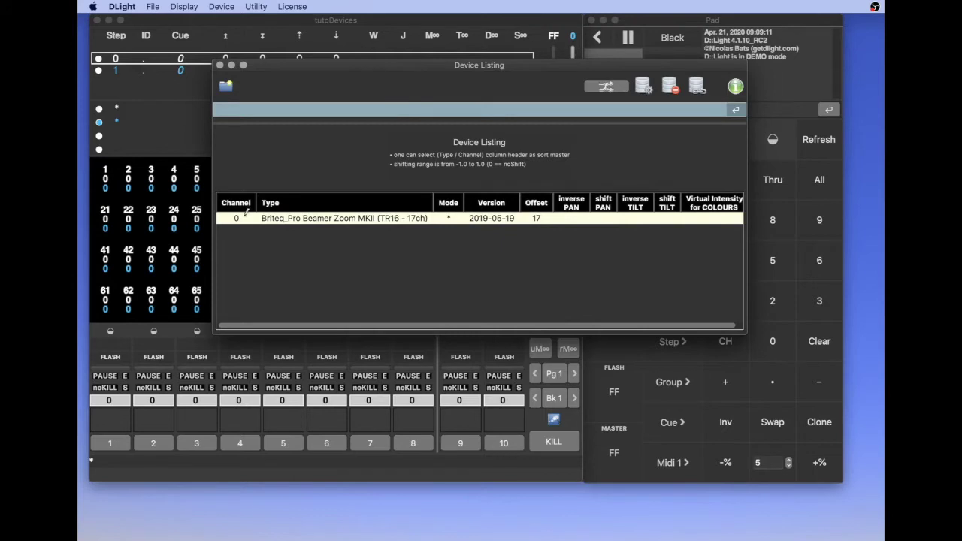
{"action": "double_click", "coordinate": [246, 213]}
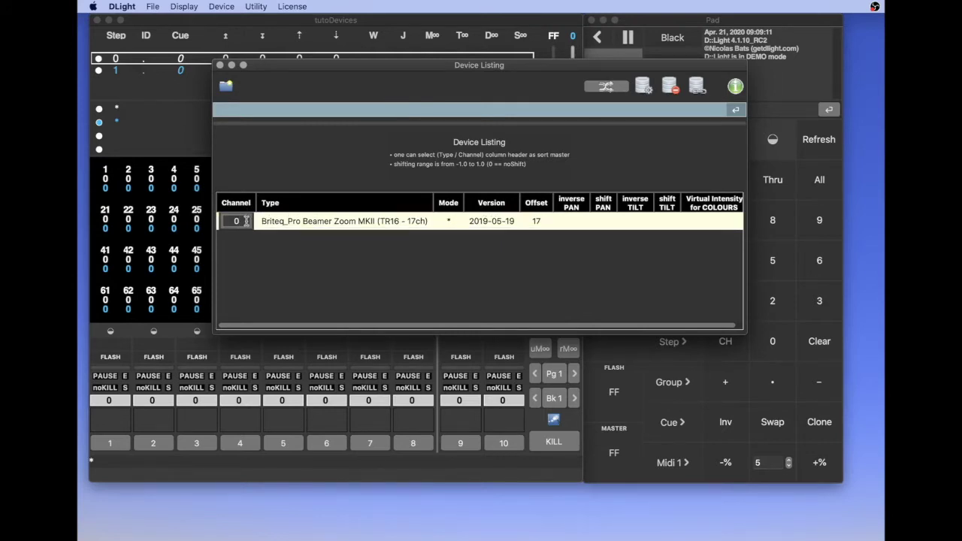
{"action": "key", "text": "BackSpace"}
{"action": "type", "text": "1"}
{"action": "key", "text": "Return"}
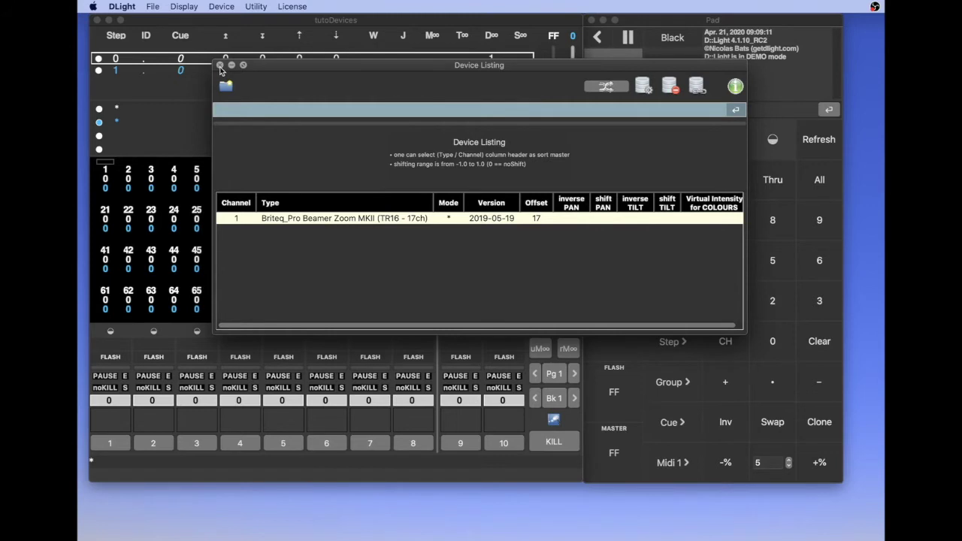
{"action": "left_click", "coordinate": [219, 65]}
- Open the patch window and move it so the channel list and output grid are fully visible
{"action": "left_click", "coordinate": [184, 6]}
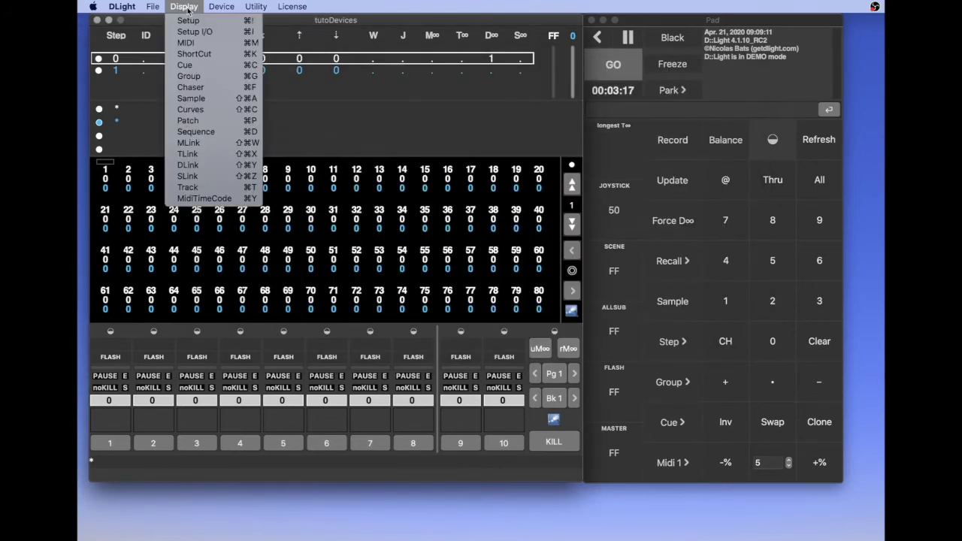
{"action": "left_click", "coordinate": [197, 120]}
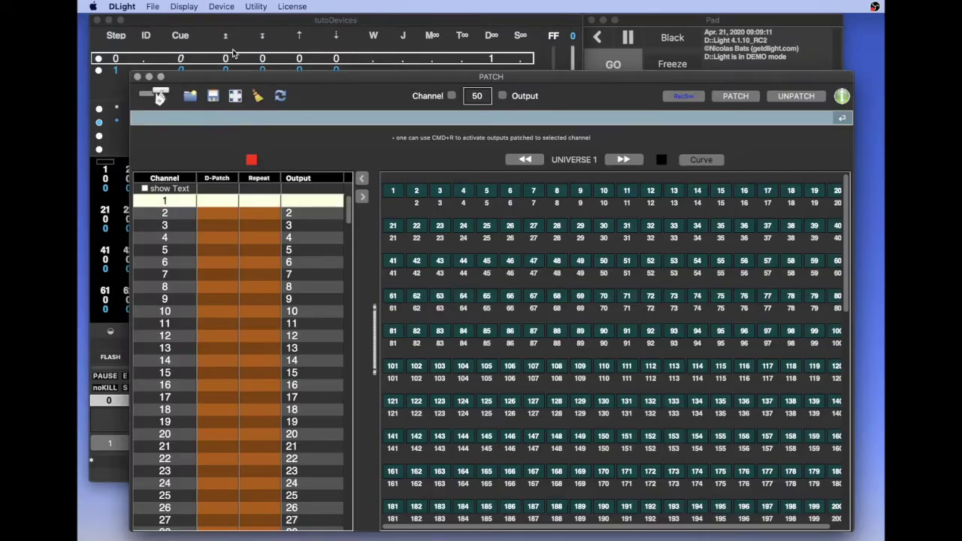
{"action": "left_click_drag", "start_coordinate": [283, 81], "coordinate": [265, 34]}
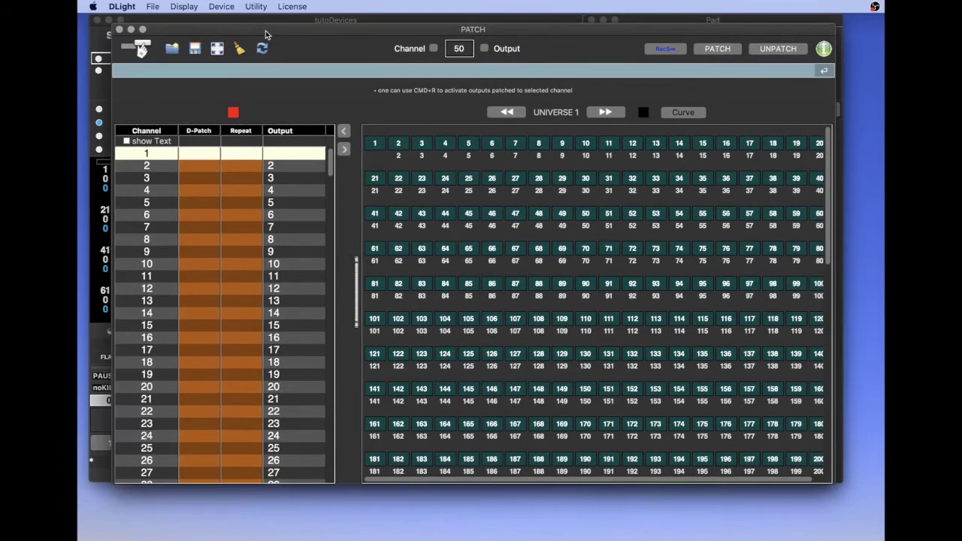
{"action": "left_click", "coordinate": [141, 214]}
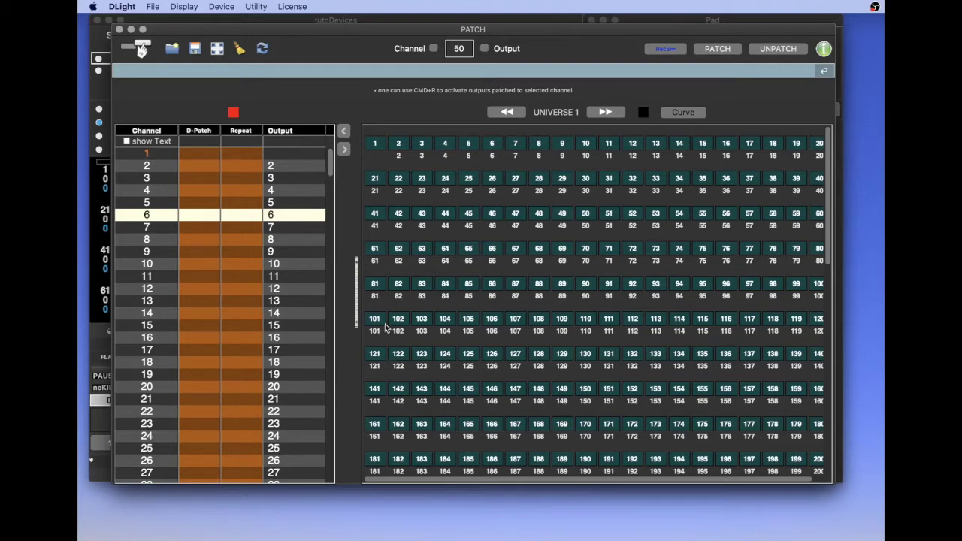
{"action": "left_click", "coordinate": [202, 153]}
{"action": "left_click", "coordinate": [202, 151]}
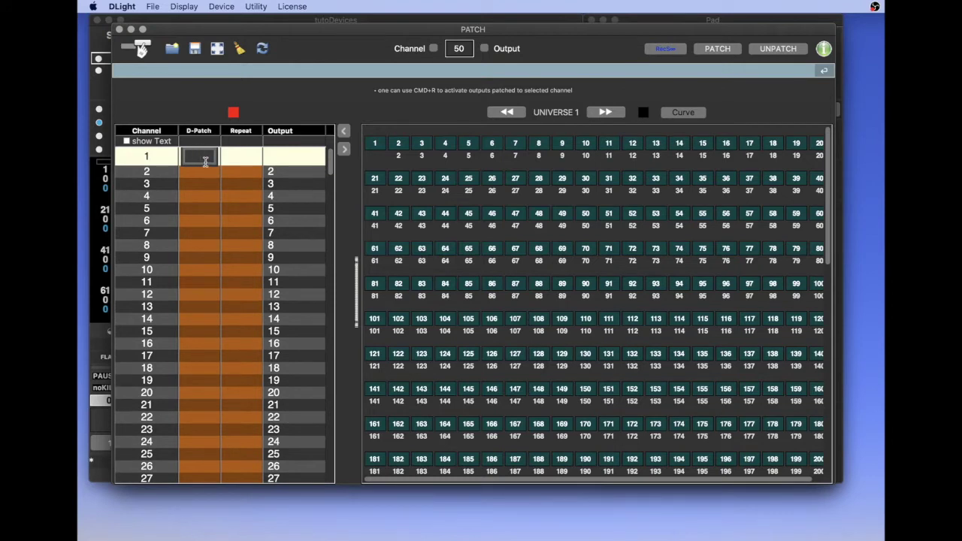
{"action": "key", "text": "Escape"}
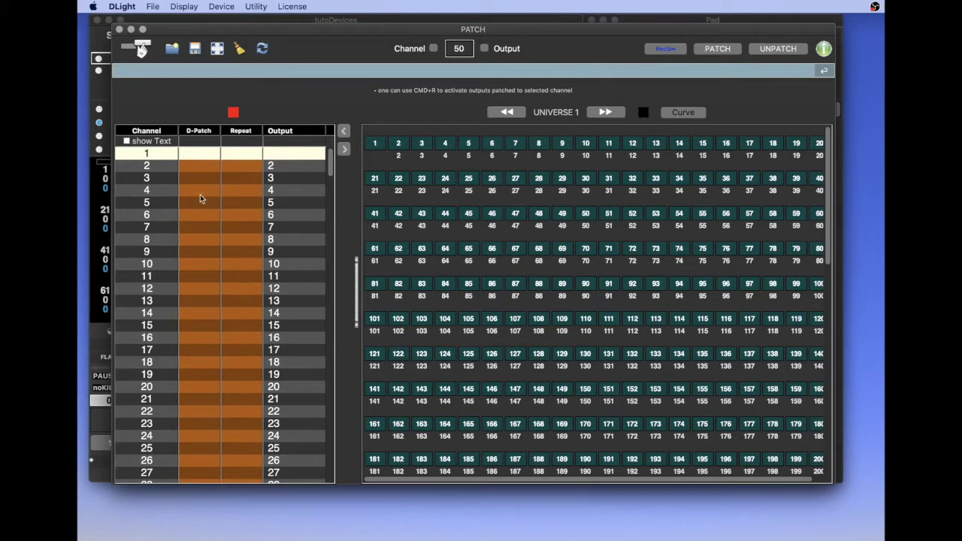
- Patch the device on channel 1 to start at output 101 in universe 1, and close the patch window
{"action": "left_click_drag", "start_coordinate": [147, 155], "coordinate": [380, 322]}
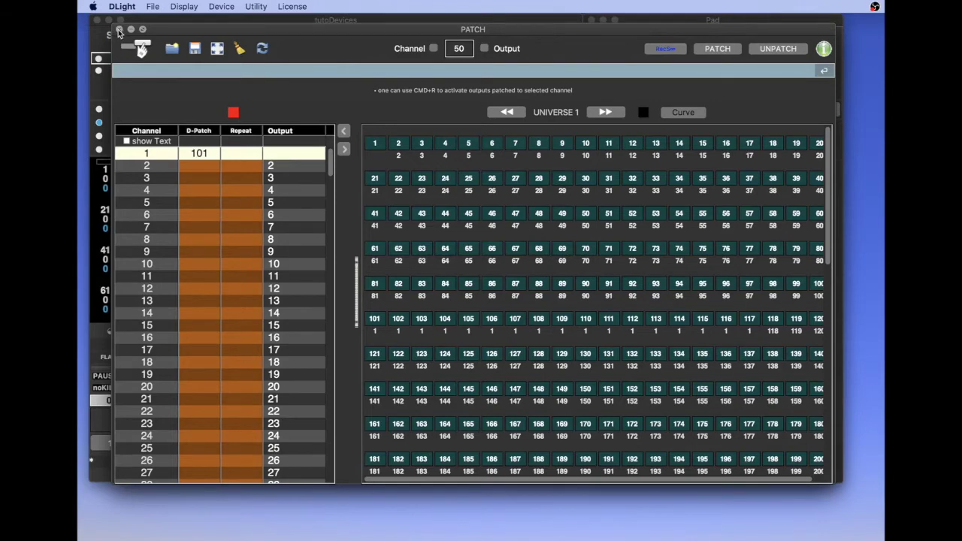
{"action": "left_click", "coordinate": [119, 29]}
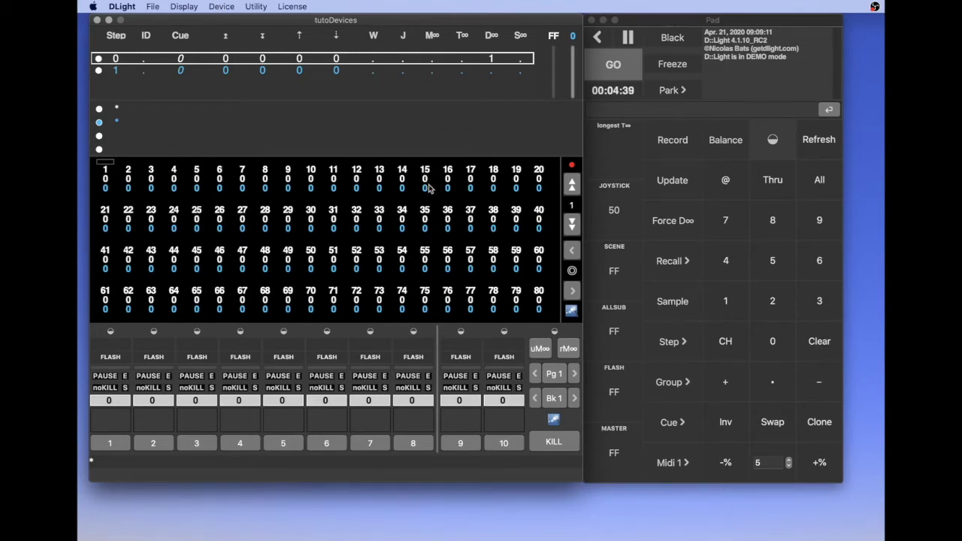
- Open the device commands window, enlarge it, and load channel 1 to show its colour attributes
{"action": "left_click", "coordinate": [230, 8]}
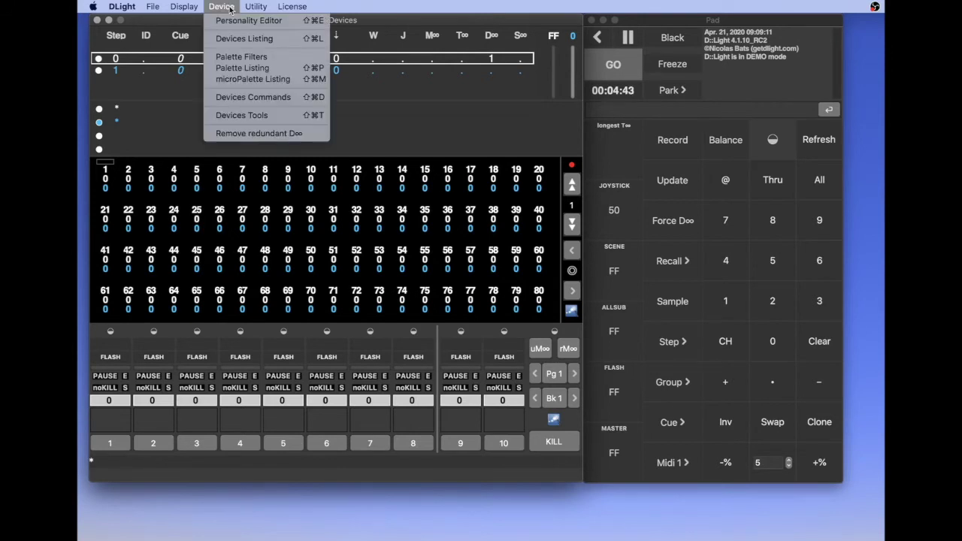
{"action": "left_click", "coordinate": [246, 97]}
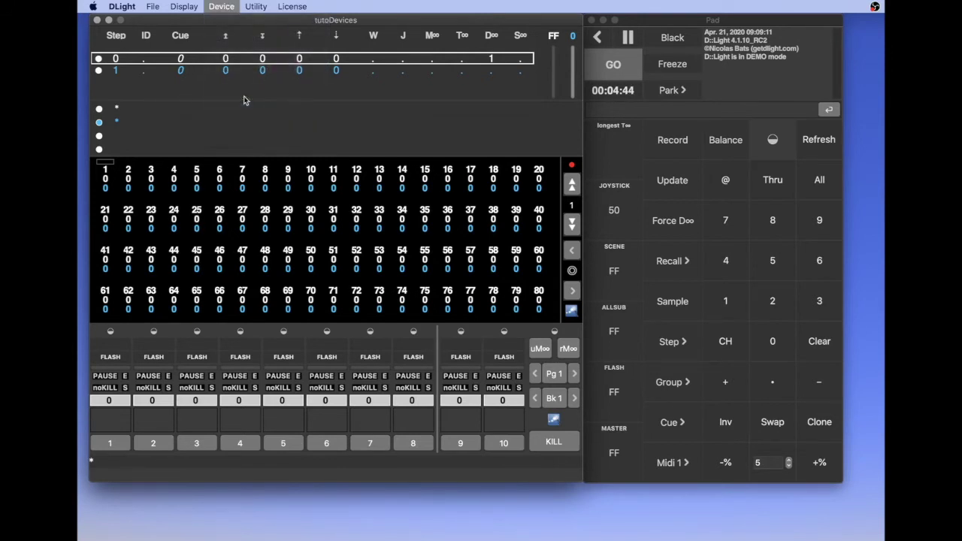
{"action": "left_click_drag", "start_coordinate": [591, 417], "coordinate": [825, 441]}
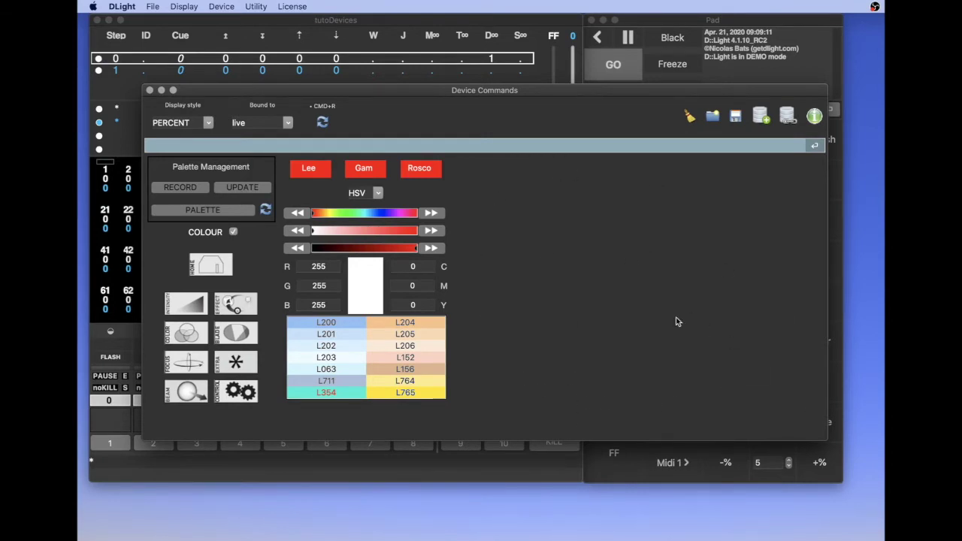
{"action": "left_click", "coordinate": [111, 179]}
{"action": "left_click", "coordinate": [223, 189]}
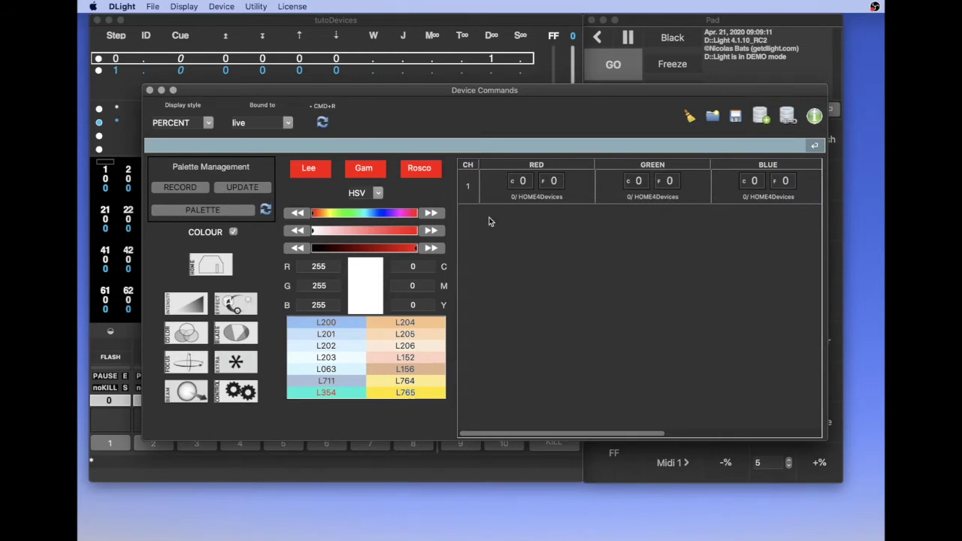
- Mix a pink of R 255, G 119, B 232 for channel 1 by adjusting hue and saturation
{"action": "left_click", "coordinate": [401, 213]}
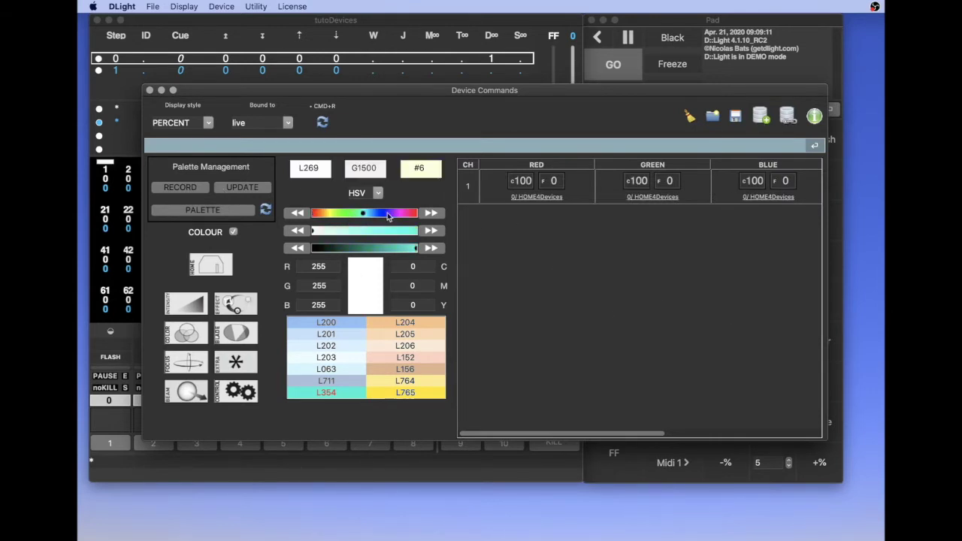
{"action": "left_click", "coordinate": [406, 232]}
{"action": "mouse_move", "coordinate": [407, 235]}
{"action": "left_mouse_down"}
{"action": "mouse_move", "coordinate": [343, 236]}
{"action": "mouse_move", "coordinate": [399, 234]}
{"action": "mouse_move", "coordinate": [368, 239]}
{"action": "left_mouse_up"}
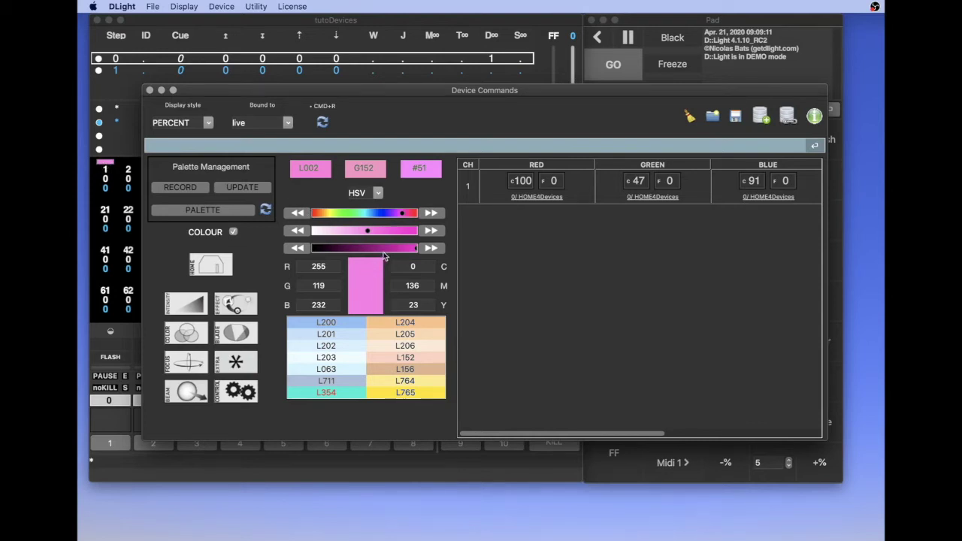
- Set channel 1's colour to the Lee filter L026
{"action": "left_click", "coordinate": [315, 172]}
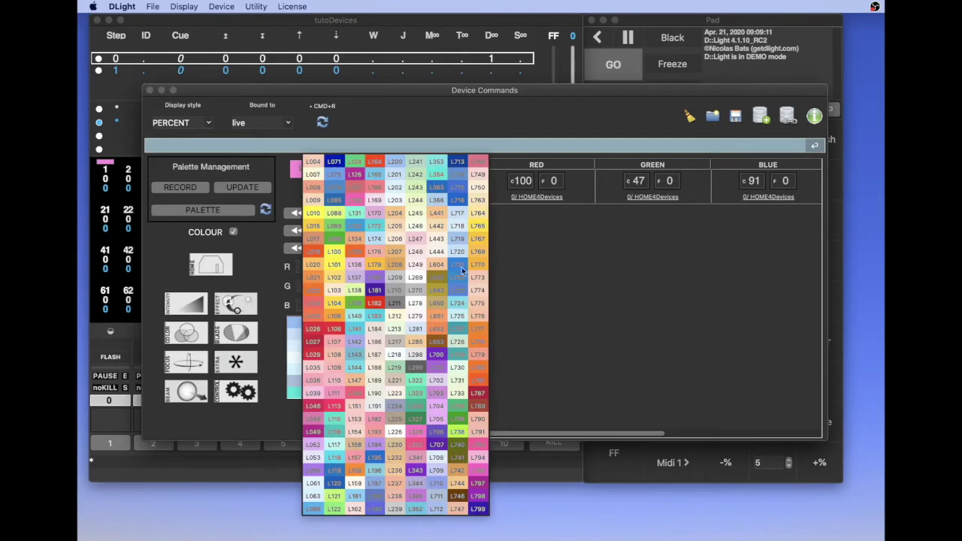
{"action": "left_click", "coordinate": [315, 330]}
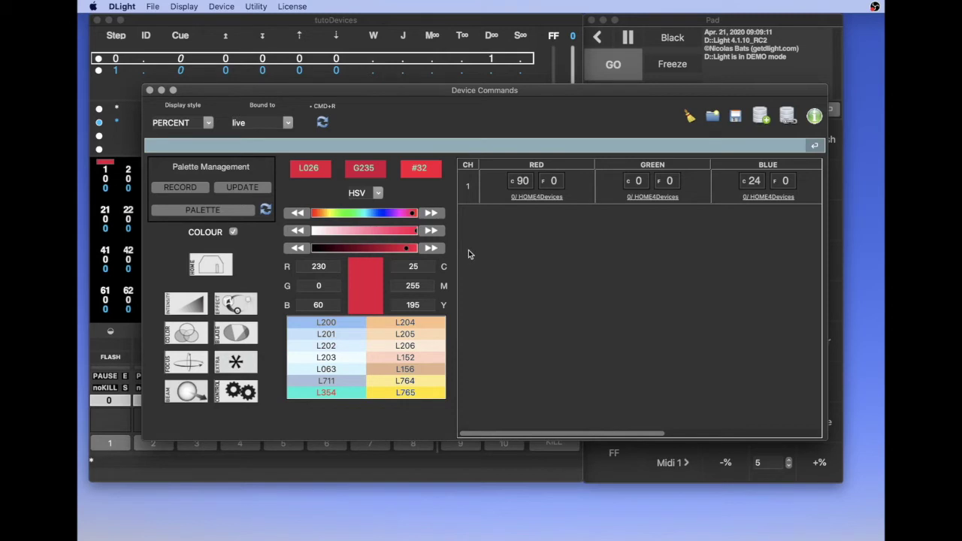
- Set up a new palette recording named L026_red that applies to same Personality Devices
{"action": "left_click", "coordinate": [180, 188]}
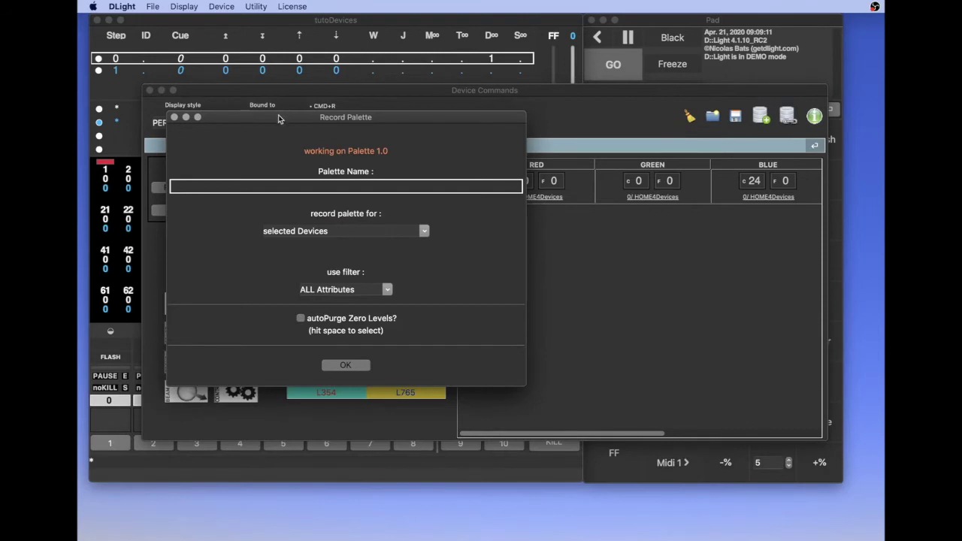
{"action": "left_click_drag", "start_coordinate": [278, 119], "coordinate": [305, 100]}
{"action": "left_click", "coordinate": [411, 169]}
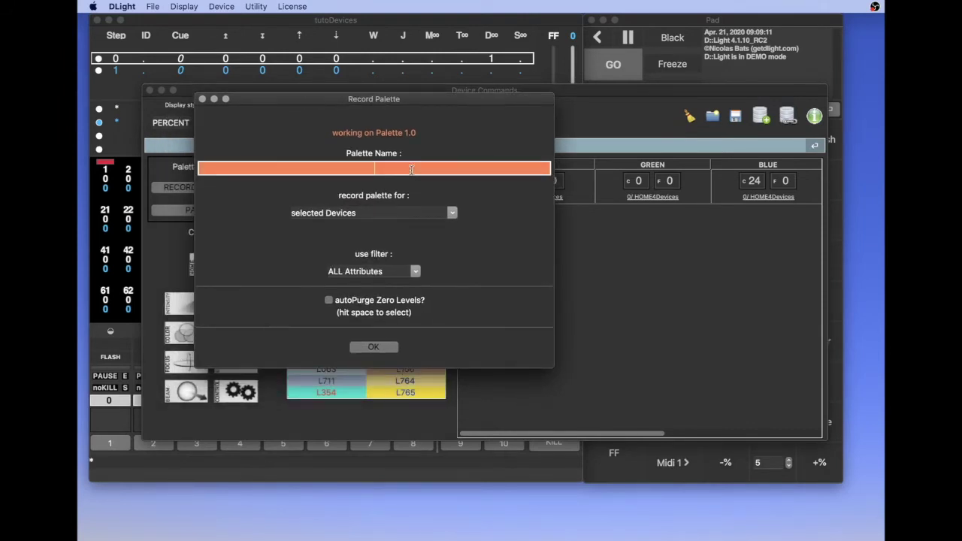
{"action": "type", "text": "L026_red"}
{"action": "left_click", "coordinate": [315, 215]}
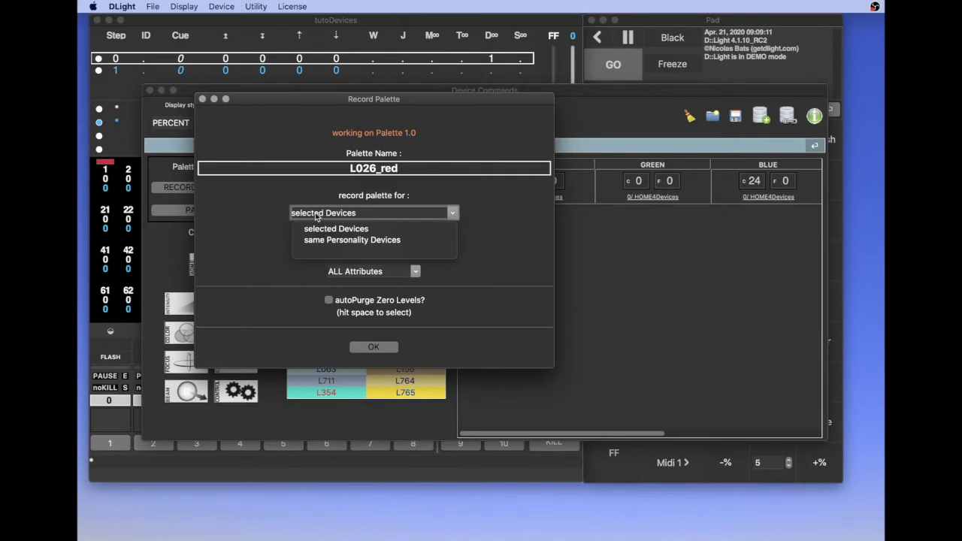
{"action": "left_click", "coordinate": [336, 240]}
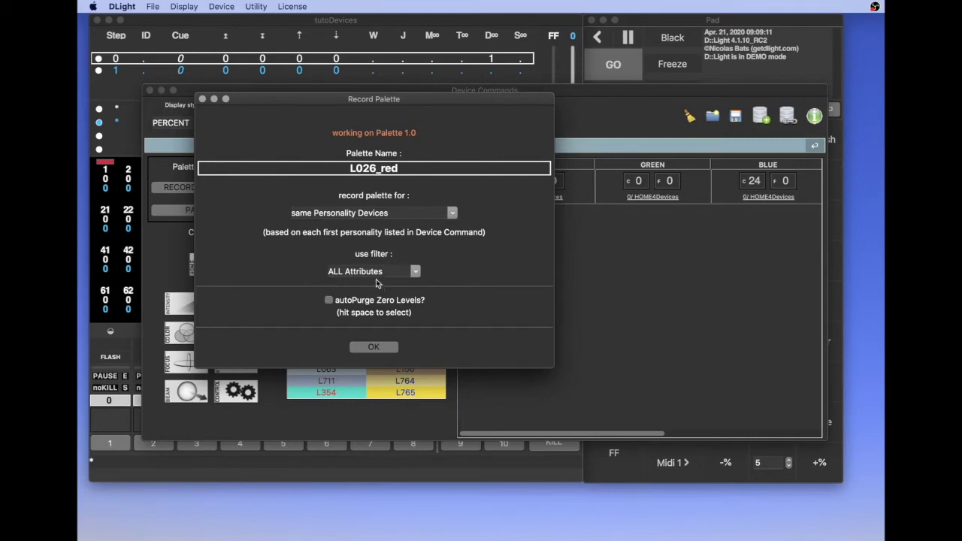
{"action": "key", "text": "Return"}
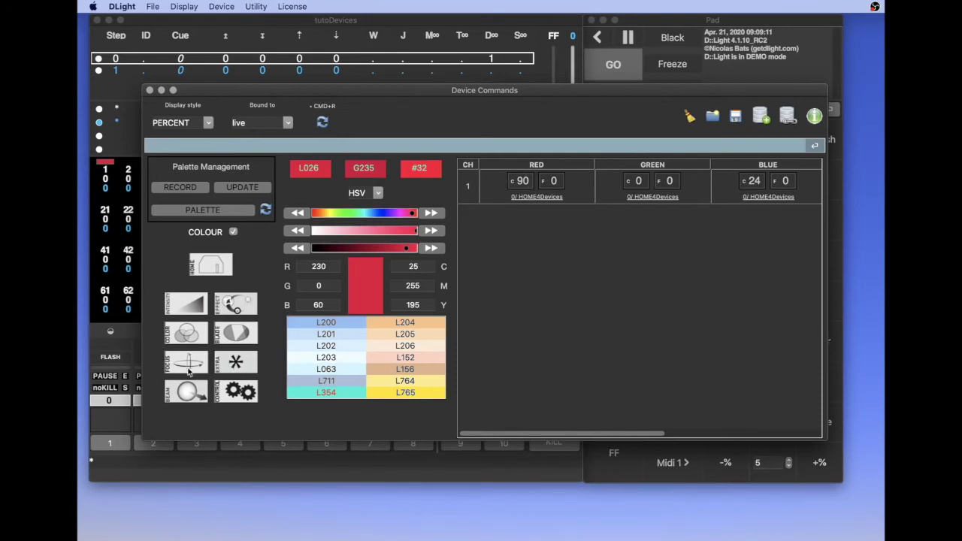
- Review the beam and effect attributes of channel 1 and return to its colour attributes
{"action": "left_click", "coordinate": [187, 391]}
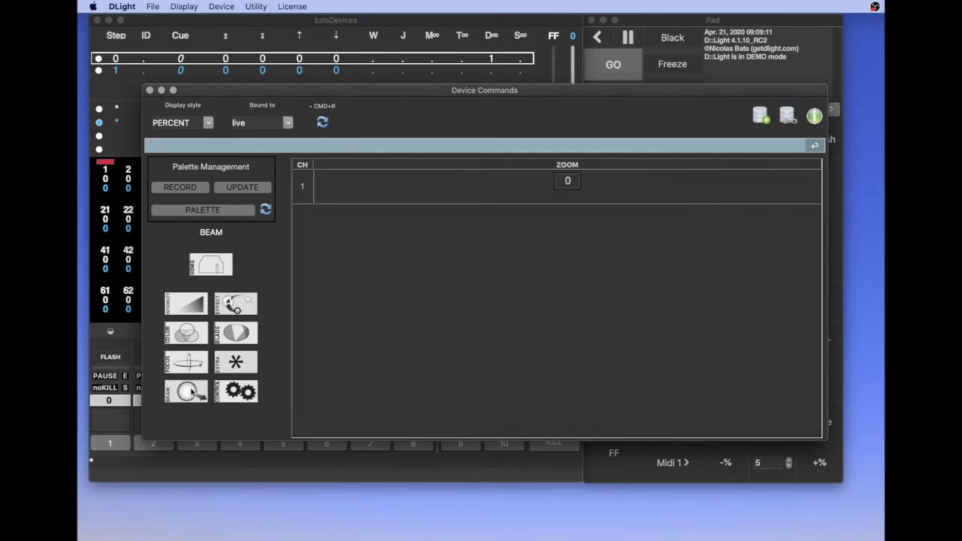
{"action": "left_click", "coordinate": [231, 308]}
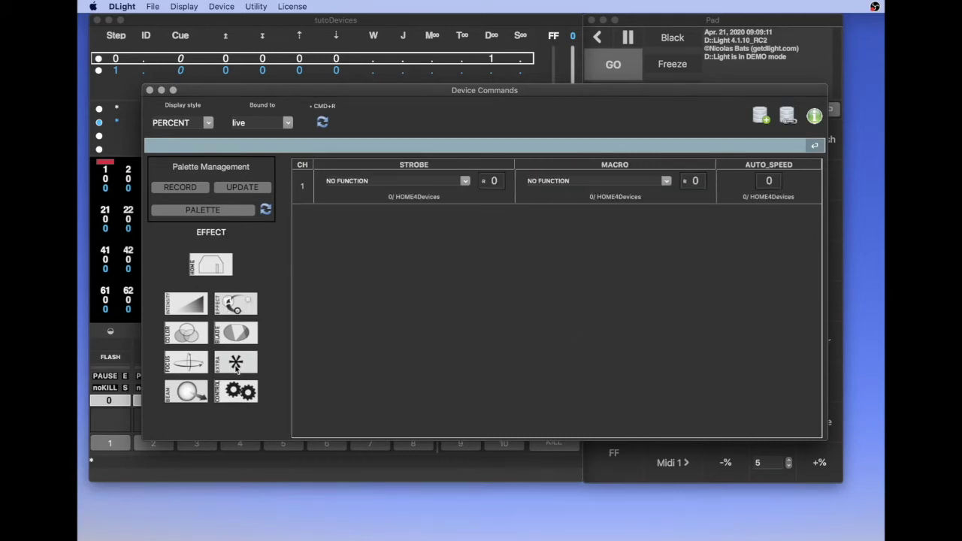
{"action": "left_click", "coordinate": [174, 334]}
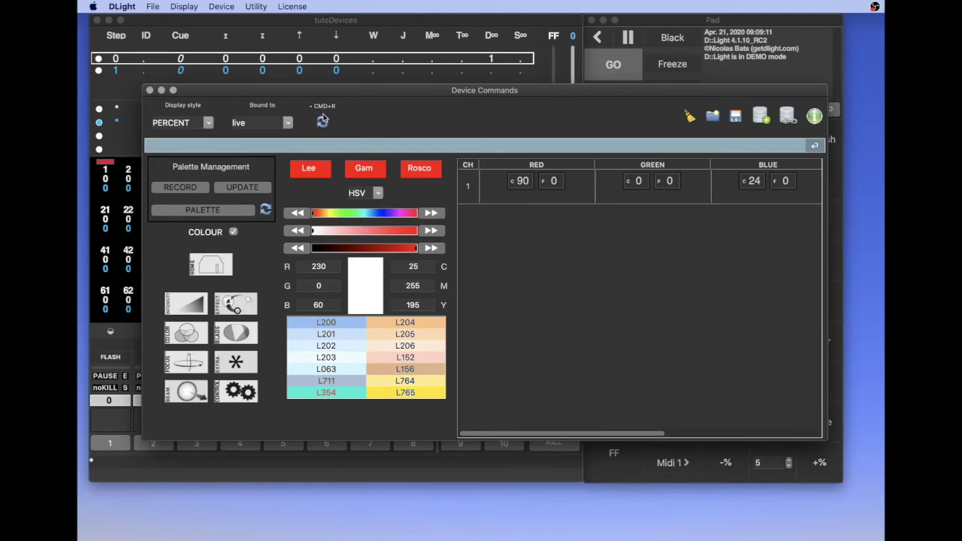
- Record the L026_red palette with the Colours filter
{"action": "left_click_drag", "start_coordinate": [321, 102], "coordinate": [308, 138]}
{"action": "left_click_drag", "start_coordinate": [305, 101], "coordinate": [306, 60]}
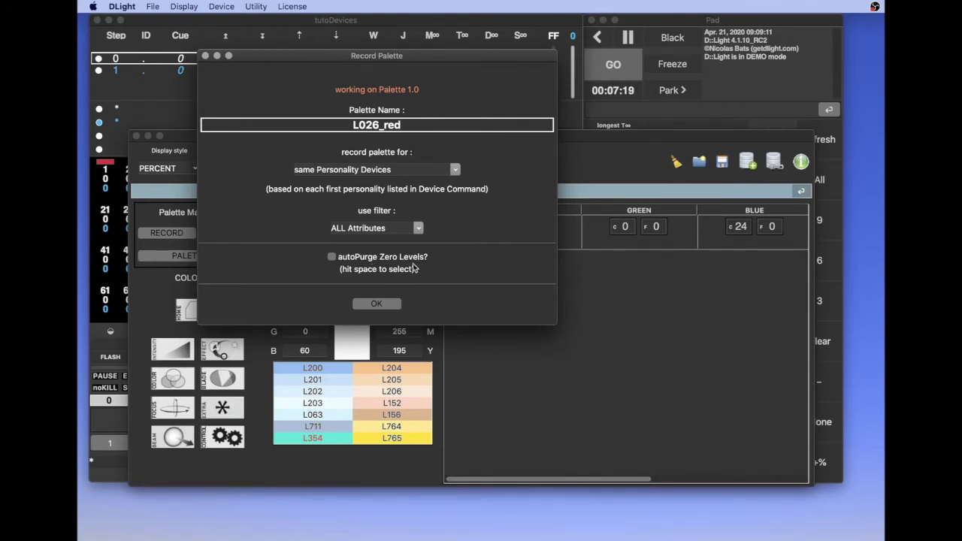
{"action": "left_click", "coordinate": [419, 230]}
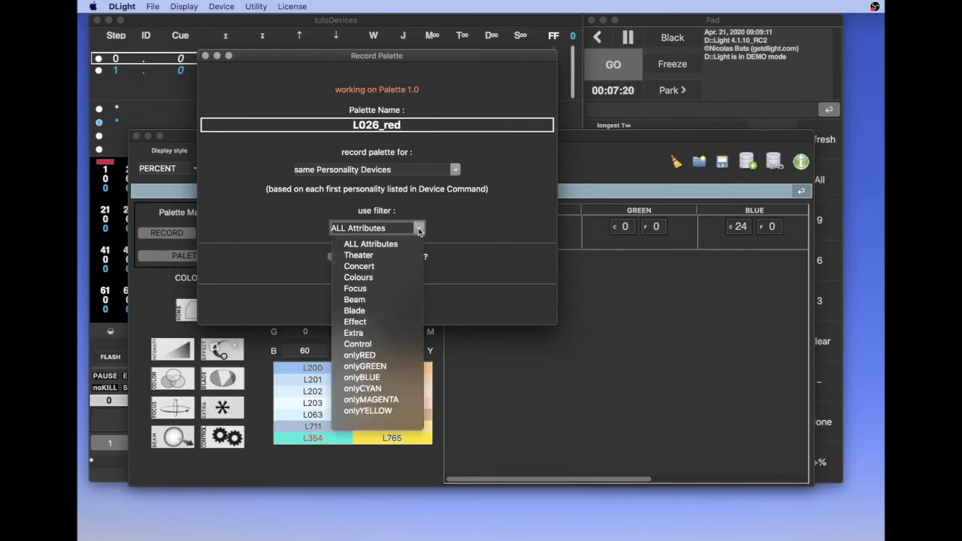
{"action": "left_click", "coordinate": [358, 277]}
{"action": "left_click", "coordinate": [376, 305]}
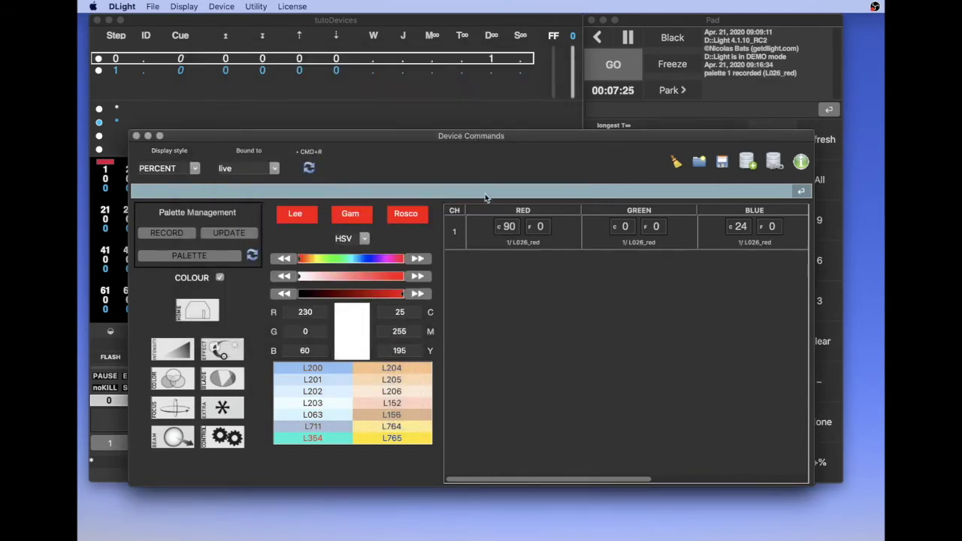
{"action": "left_click_drag", "start_coordinate": [406, 138], "coordinate": [469, 106]}
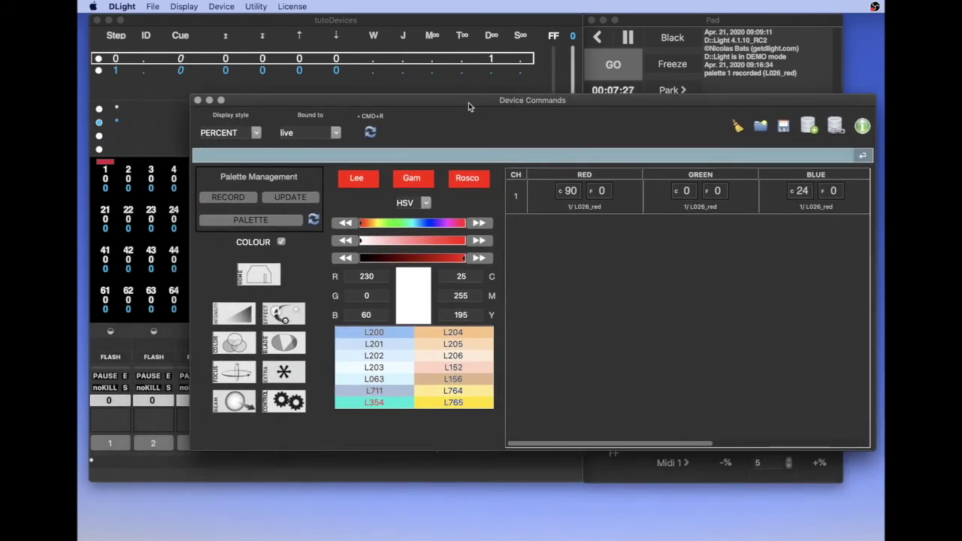
- Show the palette list in the Pad and apply the HOME4Devices palette to channel 1
{"action": "left_click", "coordinate": [144, 196]}
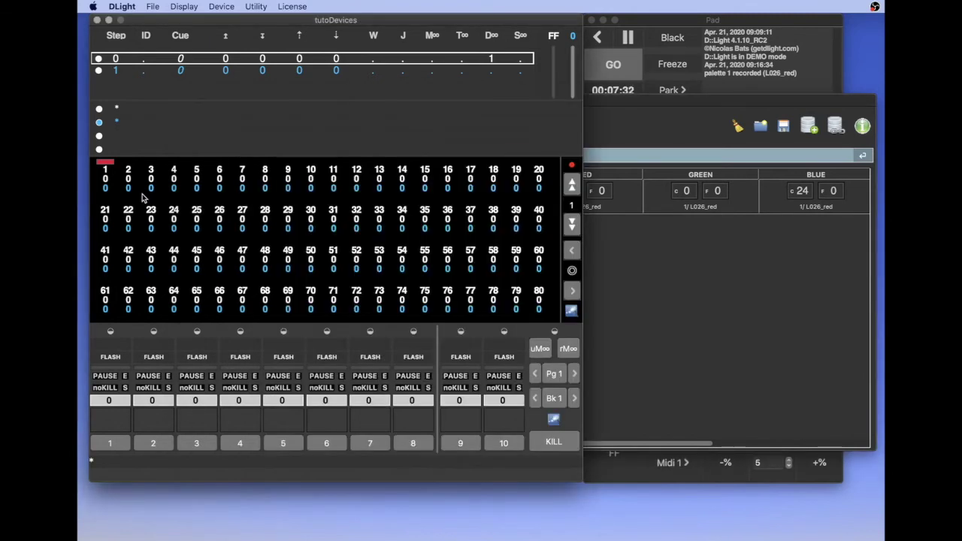
{"action": "left_click", "coordinate": [660, 25]}
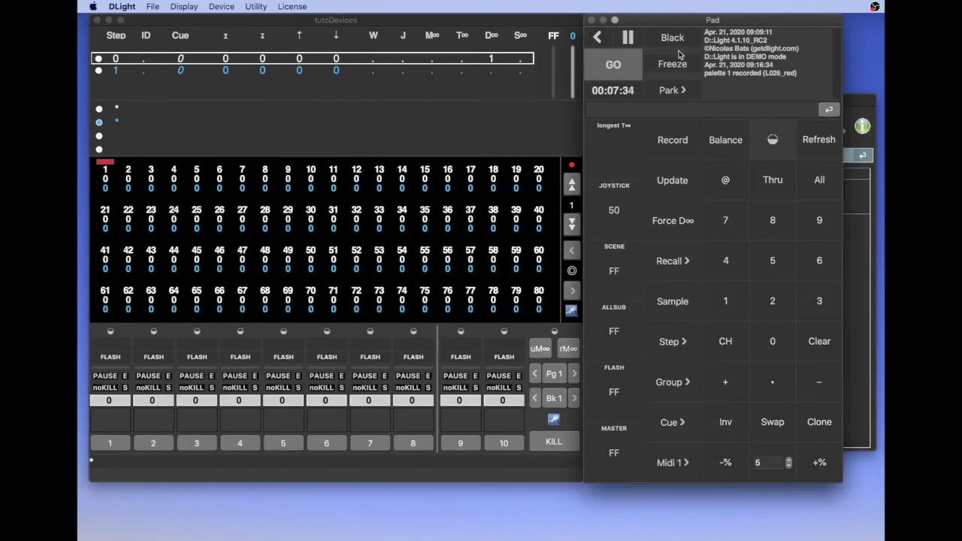
{"action": "left_click", "coordinate": [773, 141]}
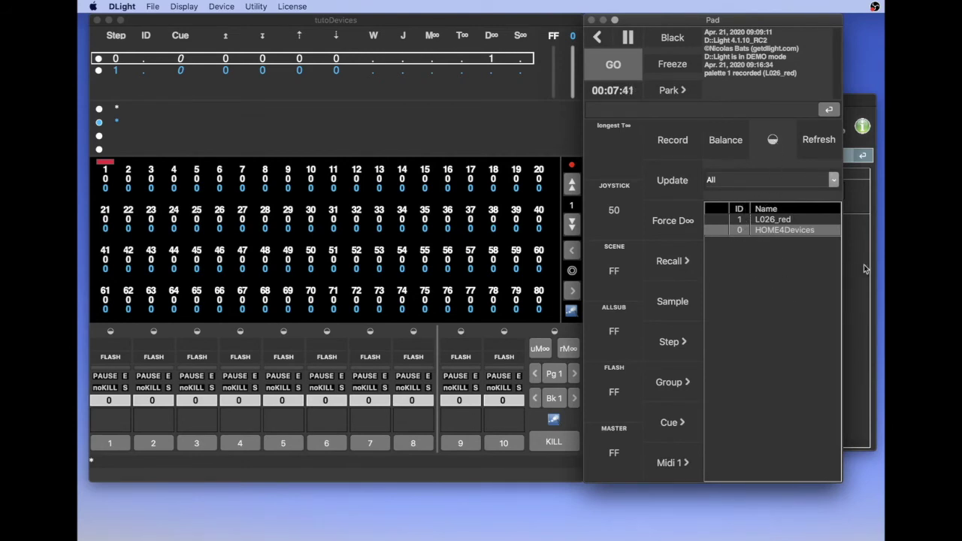
{"action": "left_click", "coordinate": [744, 231]}
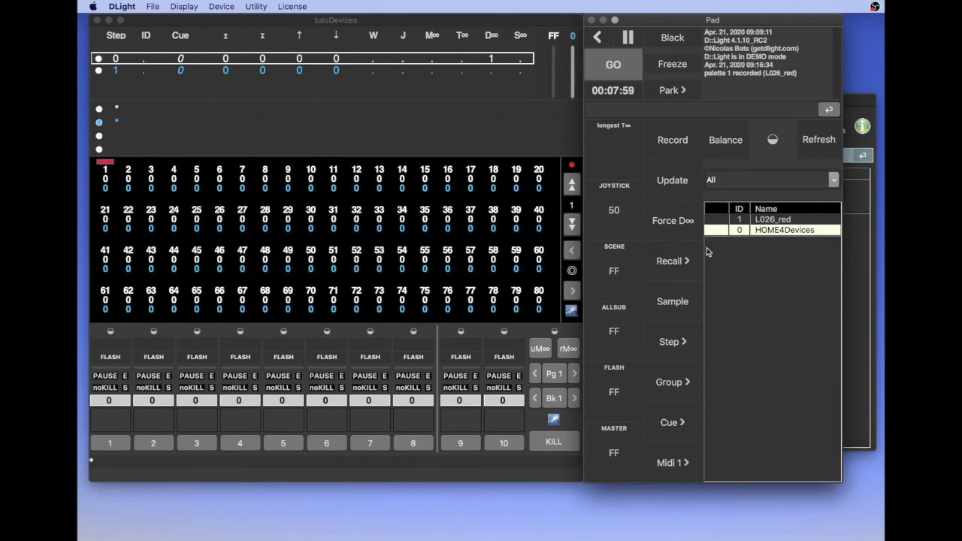
{"action": "left_click", "coordinate": [104, 168]}
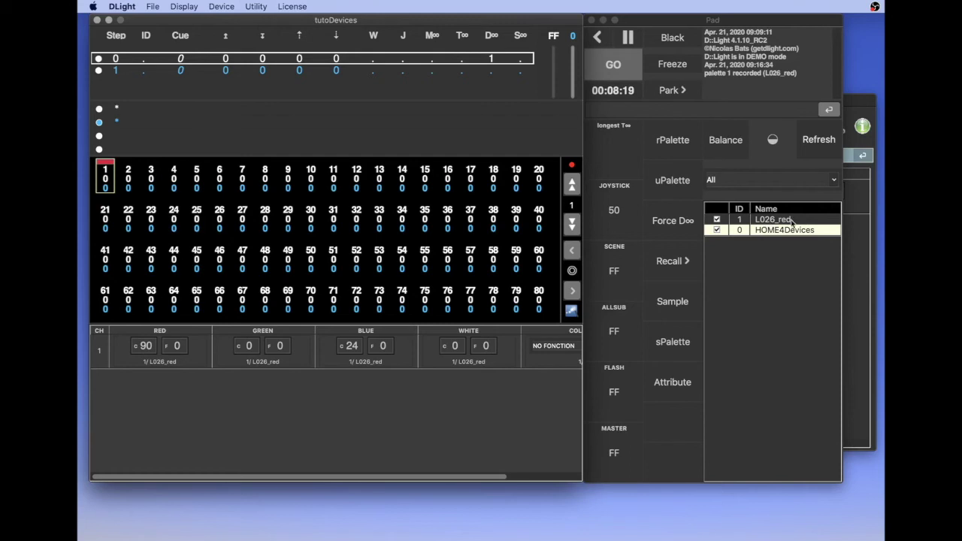
{"action": "left_click", "coordinate": [763, 233]}
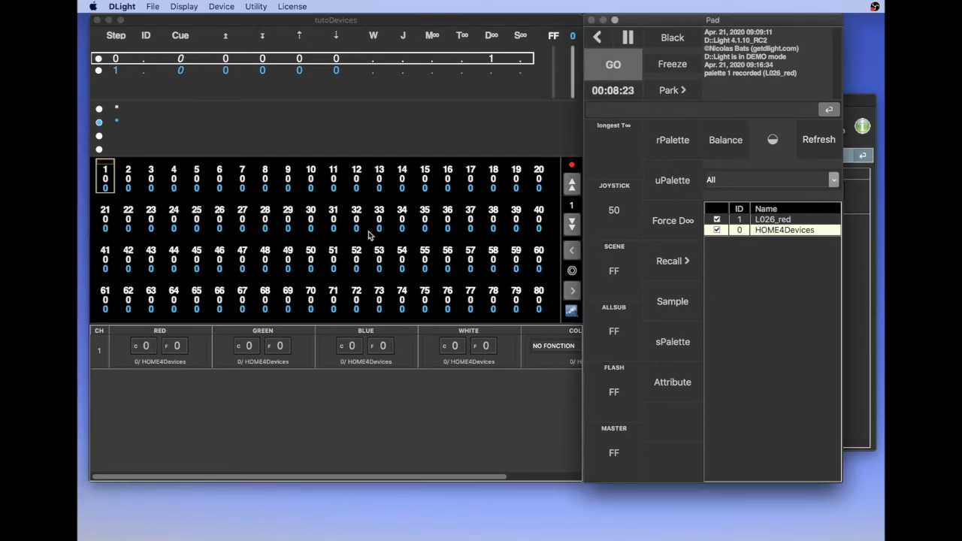
- Record the current state, with channel 1 on its home palette at zero intensity, as cue 1
{"action": "left_click", "coordinate": [368, 235]}
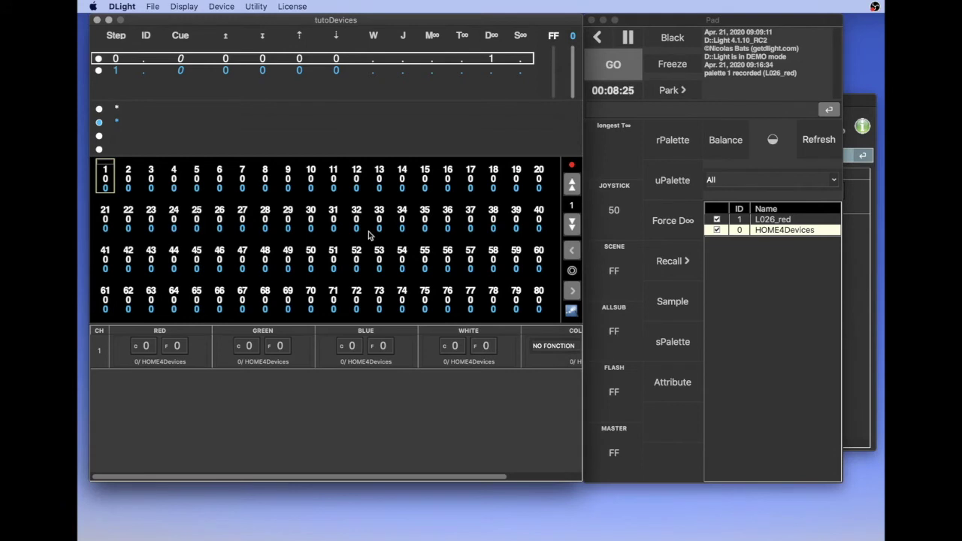
{"action": "key", "text": "r"}
{"action": "left_click", "coordinate": [353, 302]}
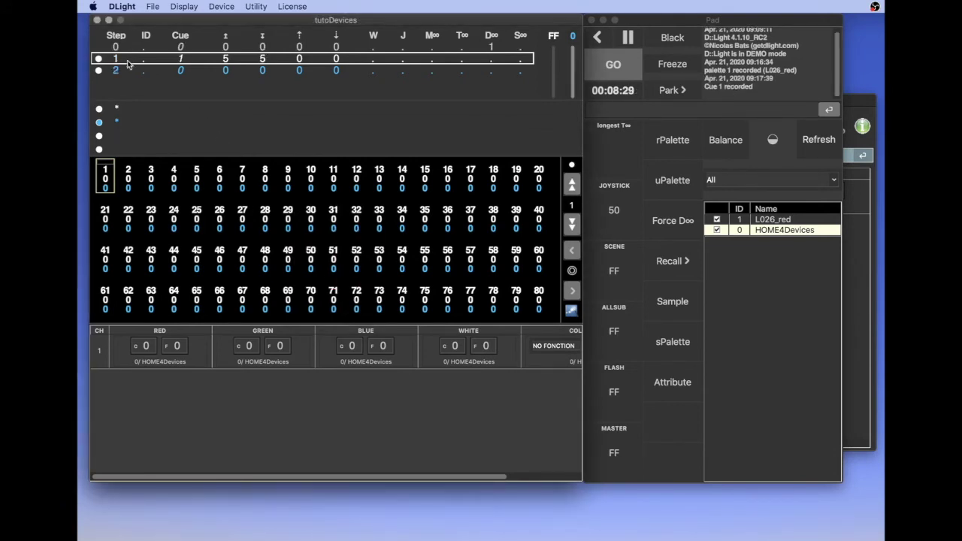
{"action": "left_click", "coordinate": [180, 57]}
- Raise channel 1 to FF with the L026_red palette applied and record it as cue 2
{"action": "double_click", "coordinate": [106, 180]}
{"action": "left_click", "coordinate": [776, 220]}
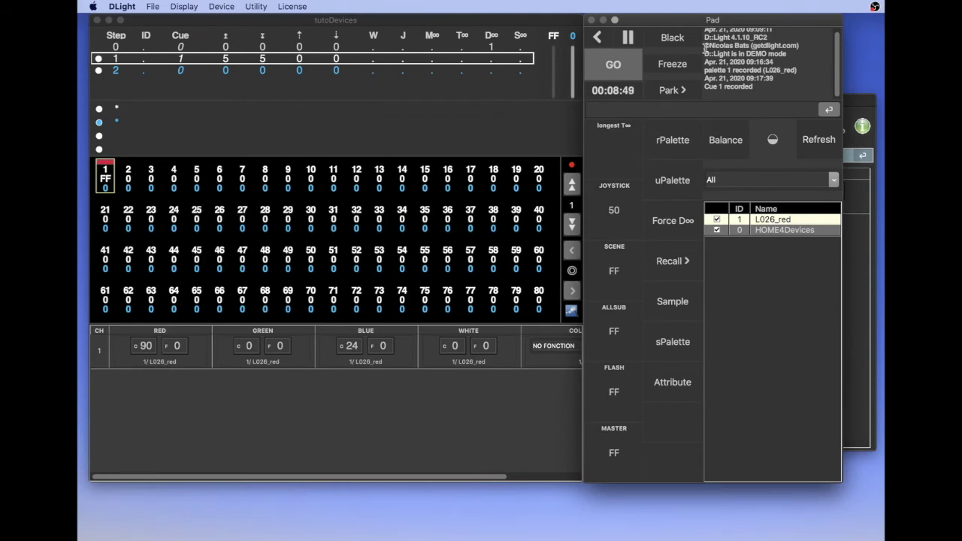
{"action": "left_click", "coordinate": [772, 140]}
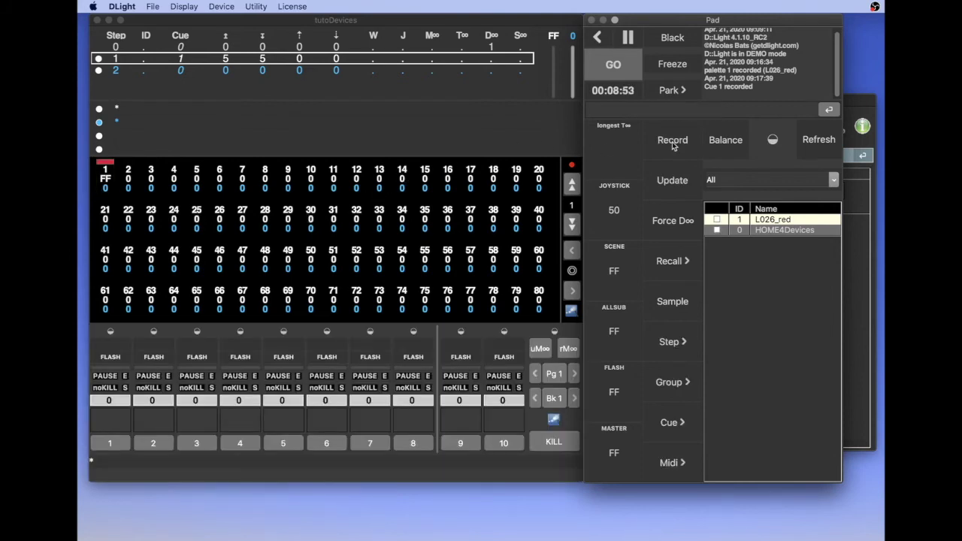
{"action": "left_click", "coordinate": [673, 140]}
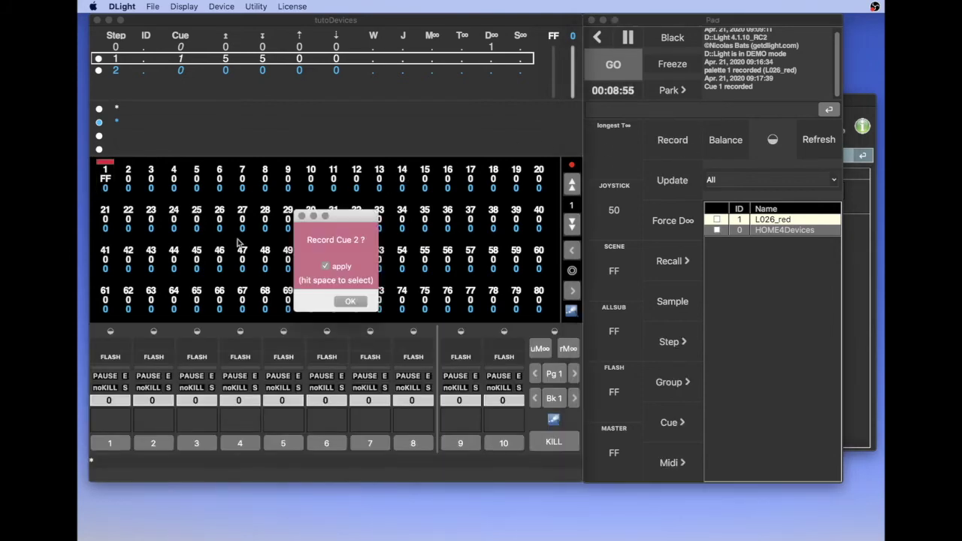
{"action": "left_click", "coordinate": [349, 301]}
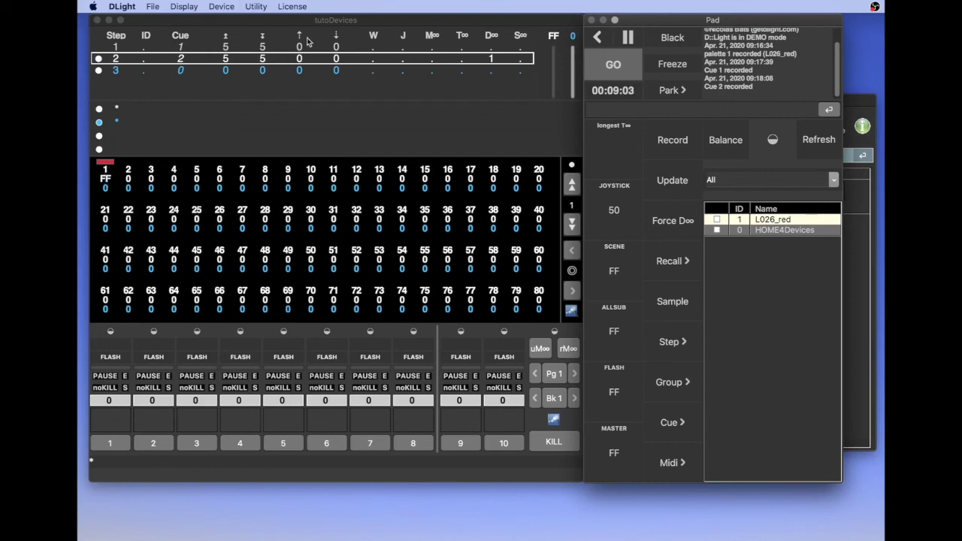
- Open cue 2's device link in the DeviceLink Editor, examine channel 1's stored attributes and close the editor
{"action": "double_click", "coordinate": [490, 60]}
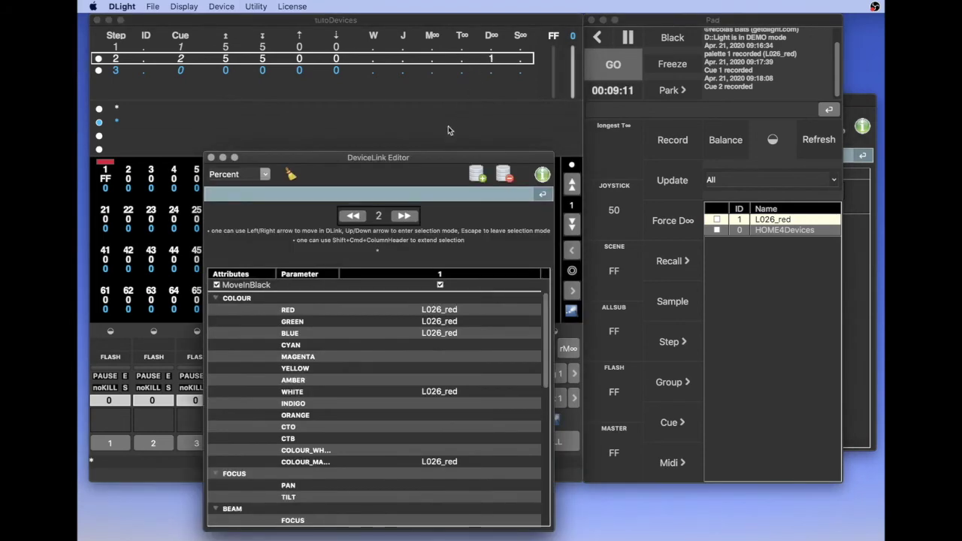
{"action": "left_click_drag", "start_coordinate": [445, 159], "coordinate": [425, 78]}
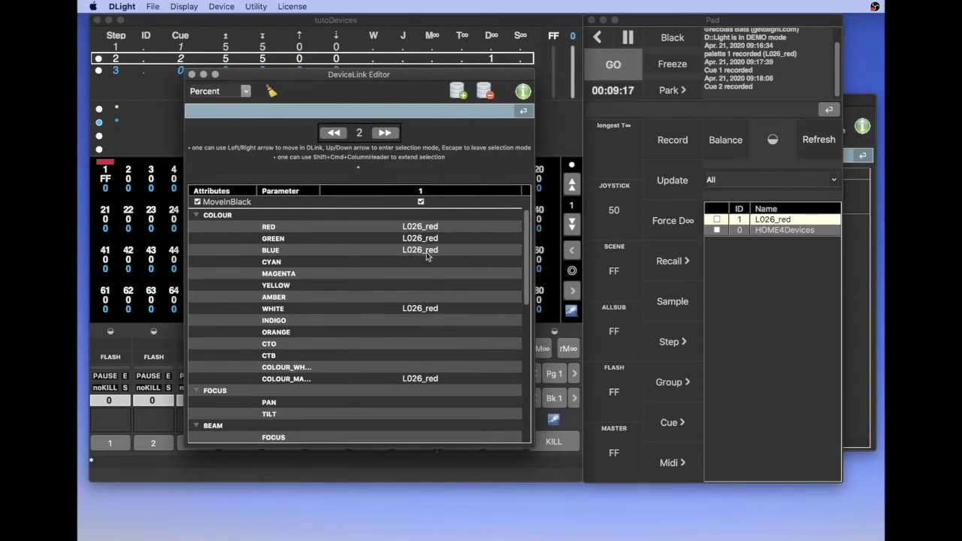
{"action": "scroll", "coordinate": [441, 312], "scroll_direction": "down", "scroll_amount": 1}
{"action": "scroll", "coordinate": [442, 312], "scroll_direction": "down", "scroll_amount": 2}
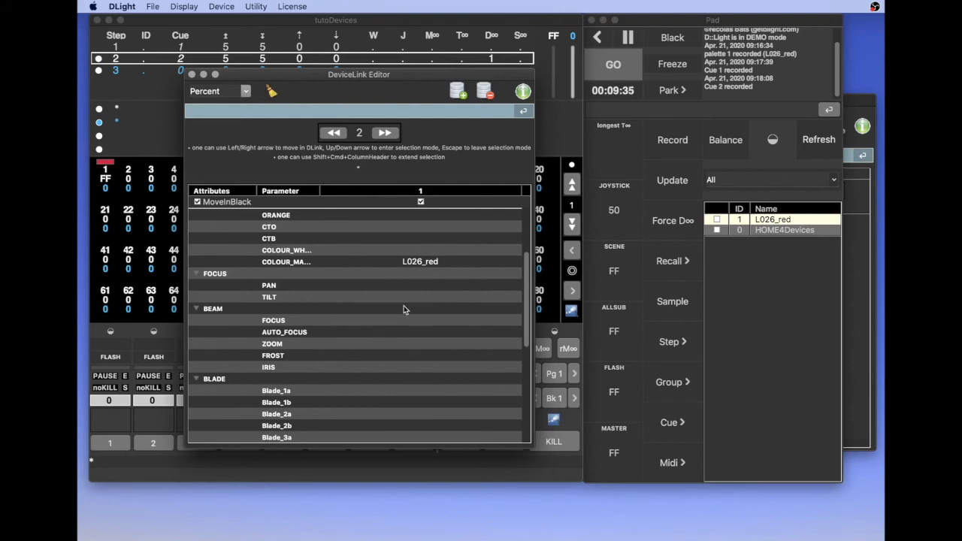
{"action": "left_click", "coordinate": [192, 74]}
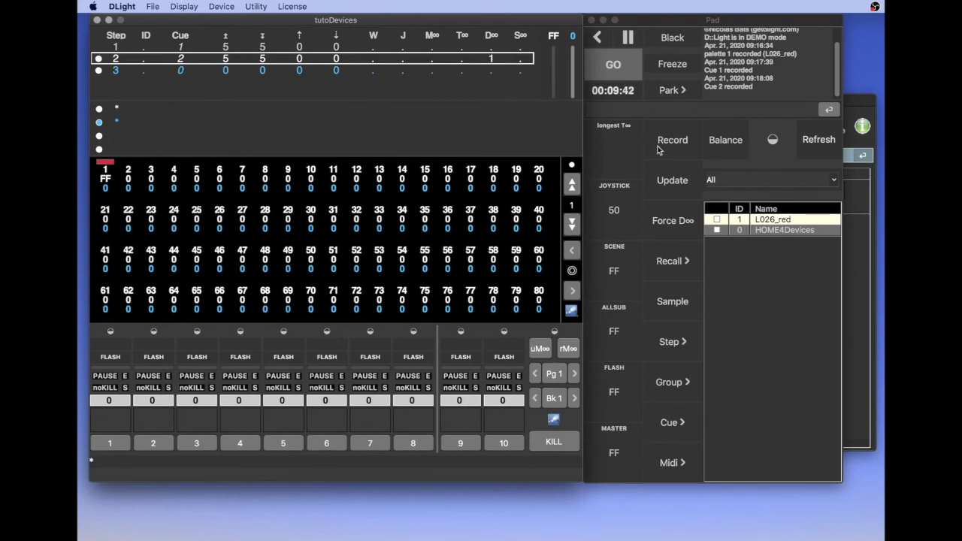
- Raise channel 3 to FF and record the state as cue 3
{"action": "left_click", "coordinate": [152, 181]}
{"action": "key", "text": "r"}
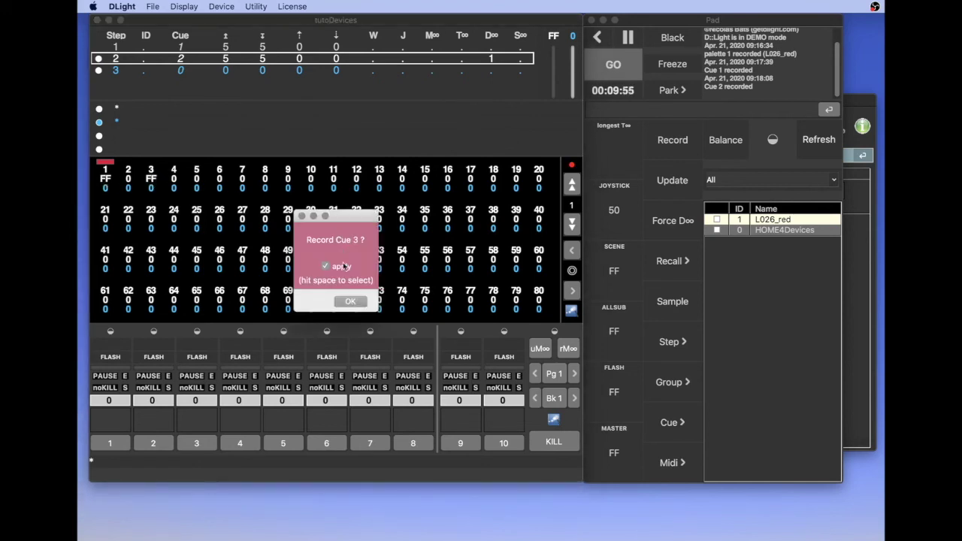
{"action": "left_click", "coordinate": [350, 302]}
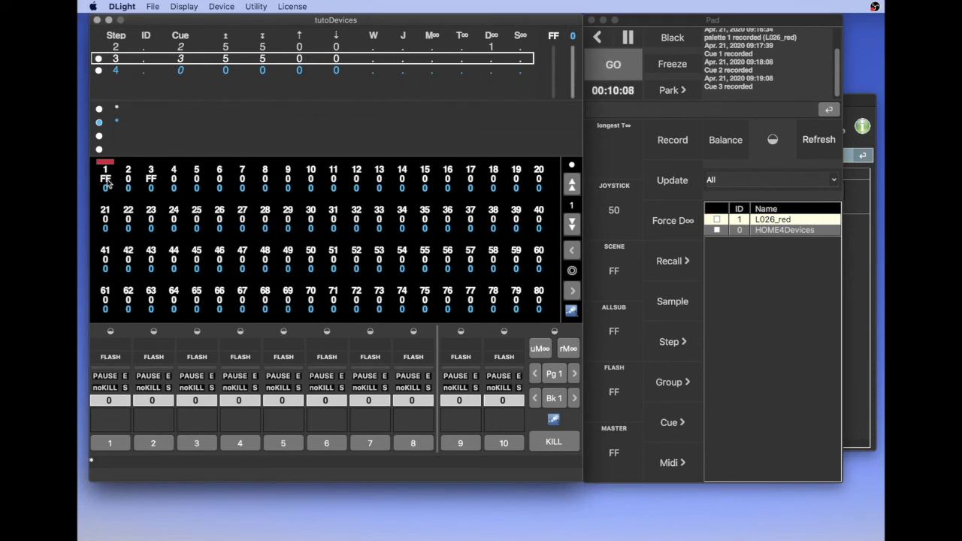
- Lower channel 1's intensity to 0 and record the state as cue 4
{"action": "left_click_drag", "start_coordinate": [106, 183], "coordinate": [136, 540]}
{"action": "left_click", "coordinate": [677, 142]}
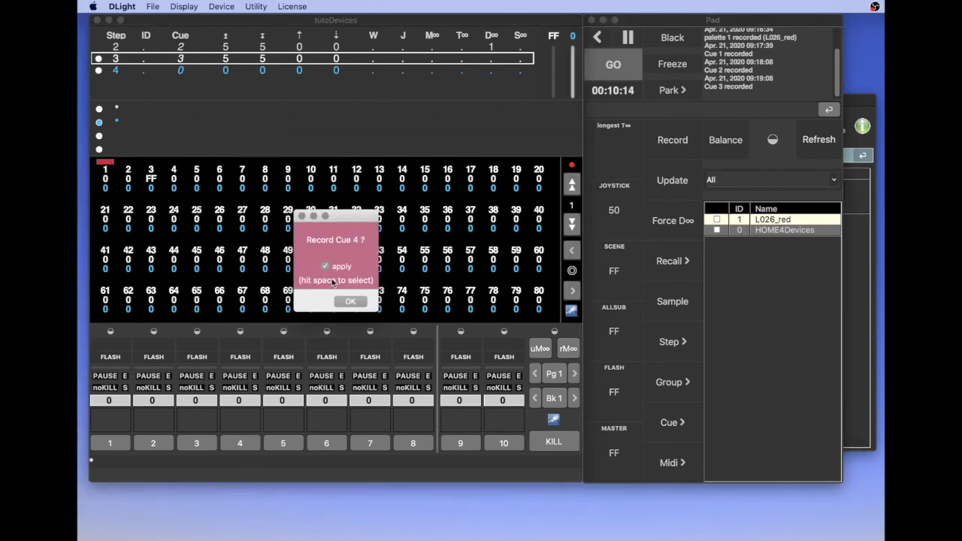
{"action": "left_click", "coordinate": [351, 302]}
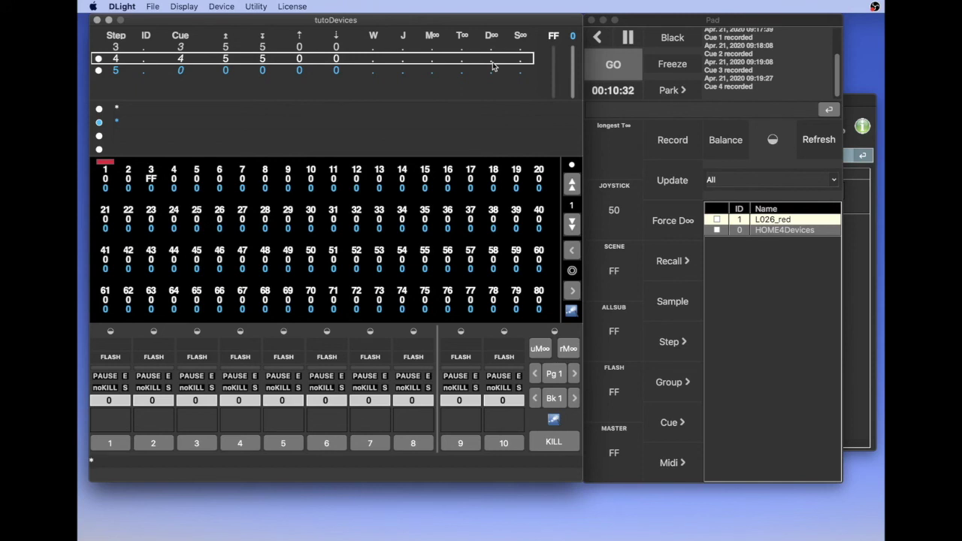
- Apply the HOME4Devices palette to channel 1, raised to FF, and record the state as cue 5
{"action": "left_click", "coordinate": [106, 172]}
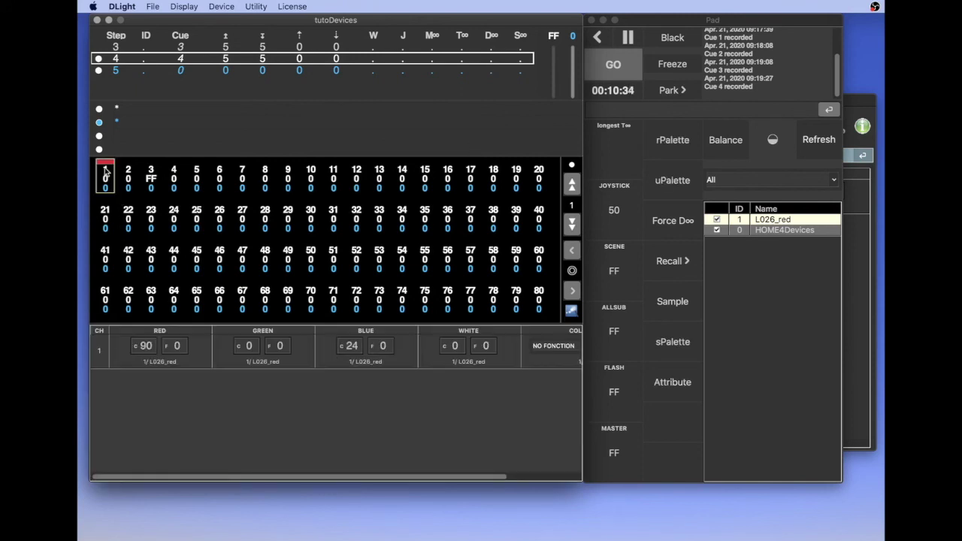
{"action": "left_click", "coordinate": [785, 232]}
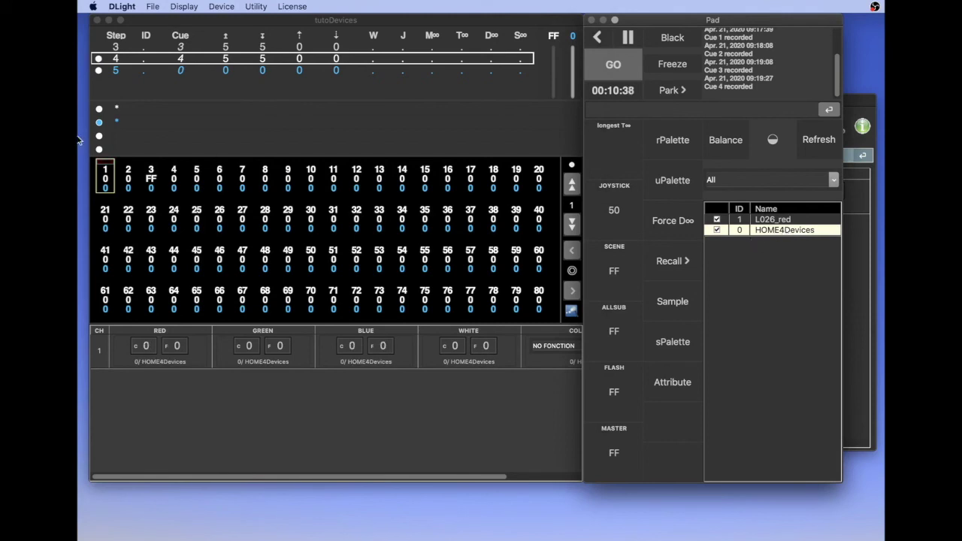
{"action": "left_click", "coordinate": [106, 181]}
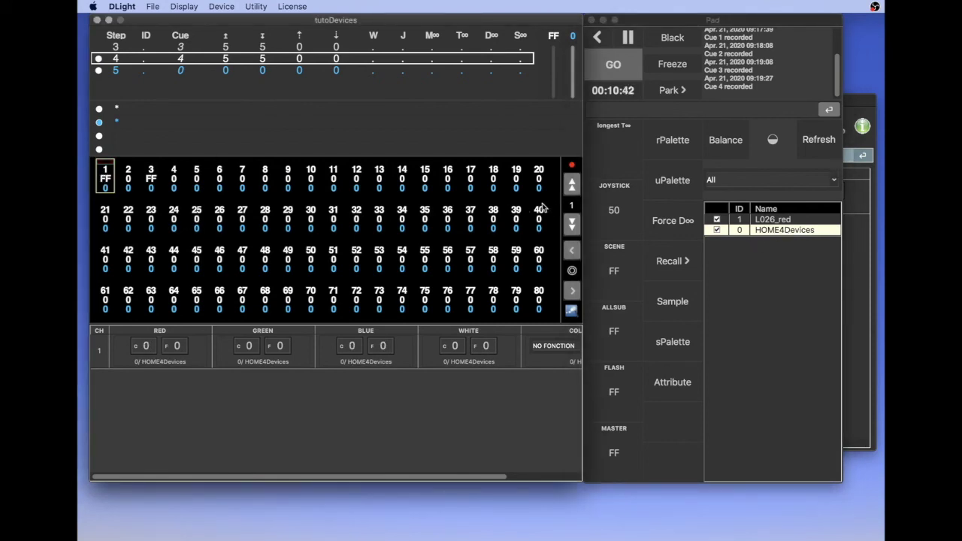
{"action": "key", "text": "r"}
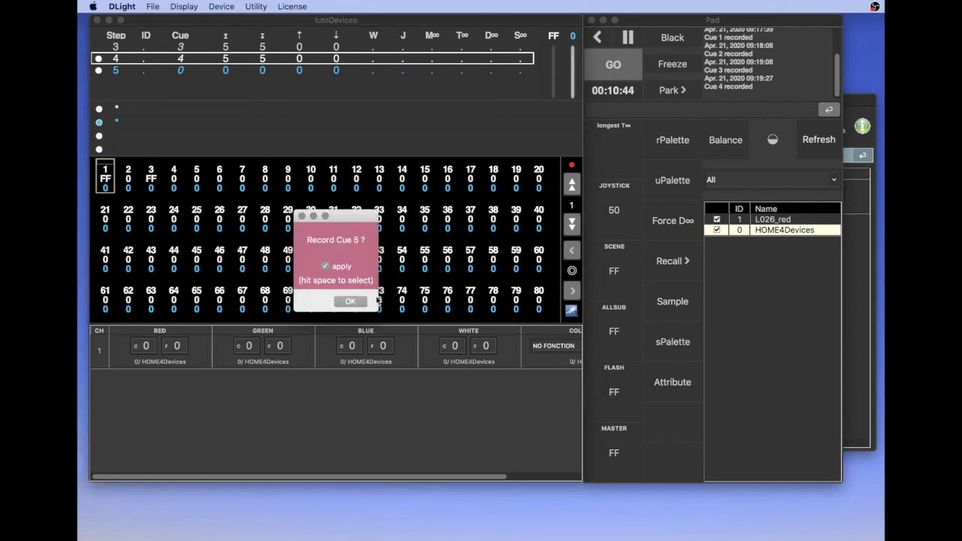
{"action": "left_click", "coordinate": [364, 301]}
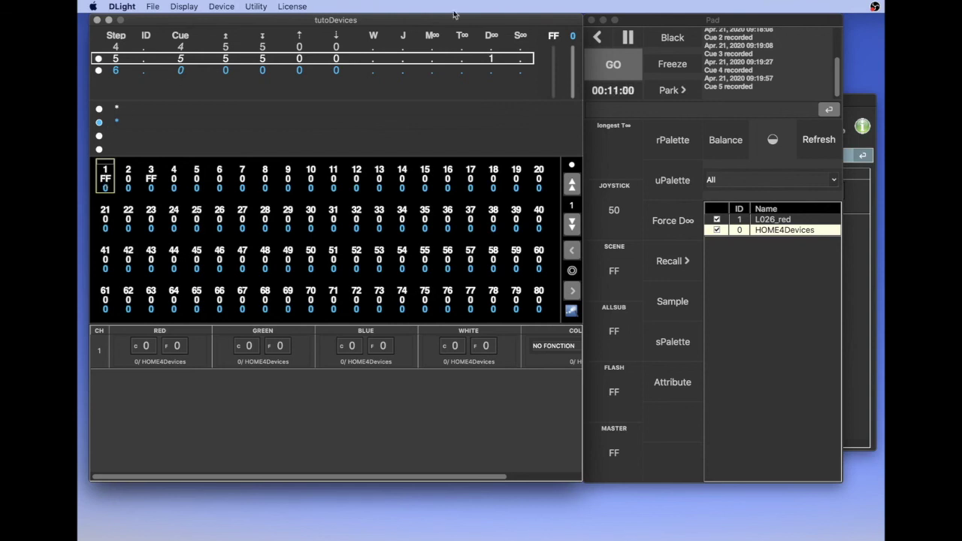
- Examine the attributes stored for channel 1 in cue 5's device link, using the DeviceLink Editor
{"action": "double_click", "coordinate": [492, 59]}
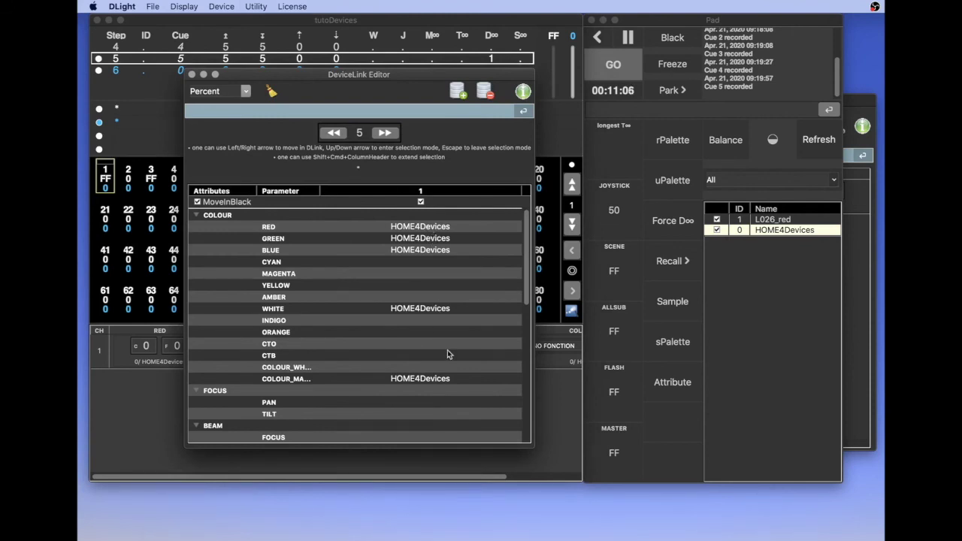
{"action": "scroll", "coordinate": [447, 353], "scroll_direction": "down", "scroll_amount": 5}
{"action": "scroll", "coordinate": [447, 353], "scroll_direction": "up", "scroll_amount": 6}
{"action": "left_click", "coordinate": [192, 74]}
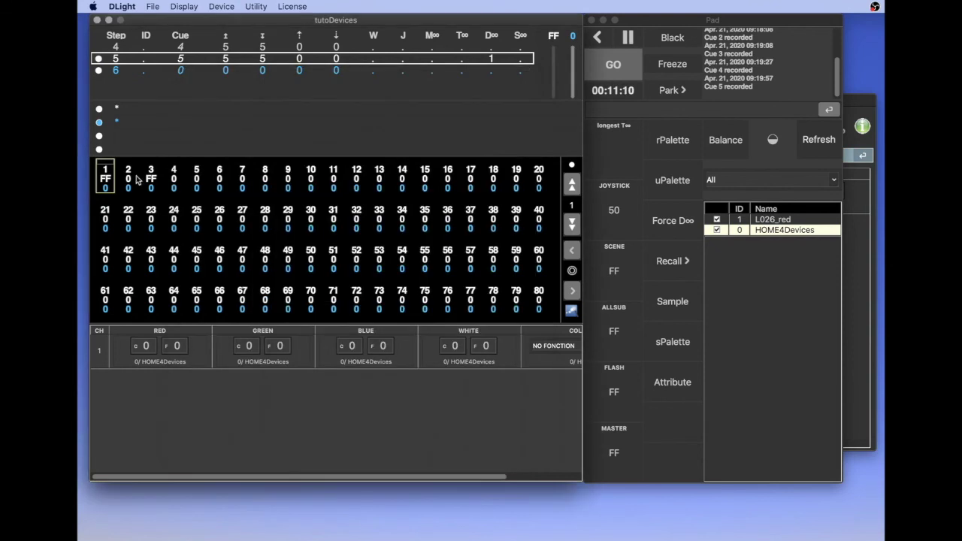